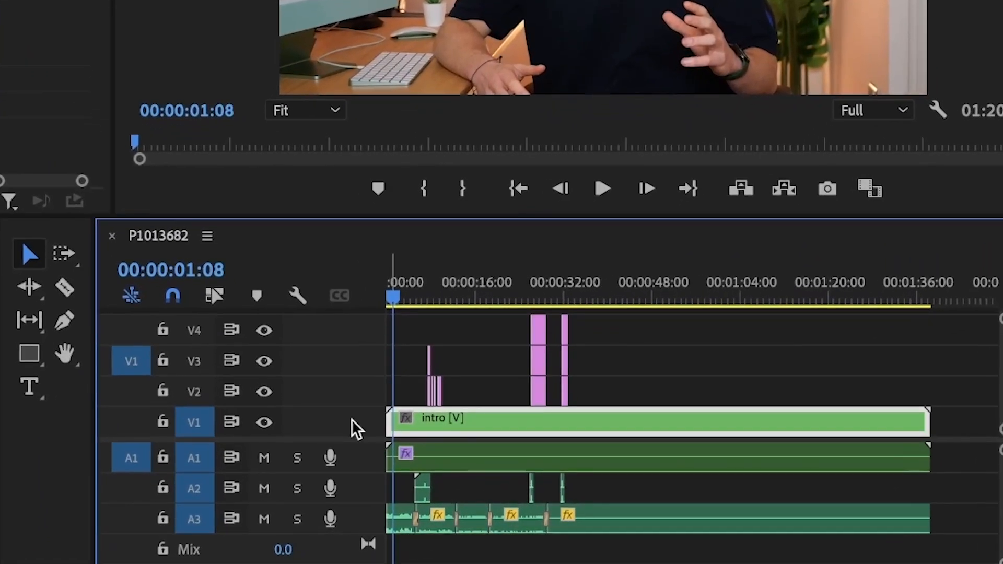
left_click_drag(600, 383, 386, 301)
right_click(328, 437)
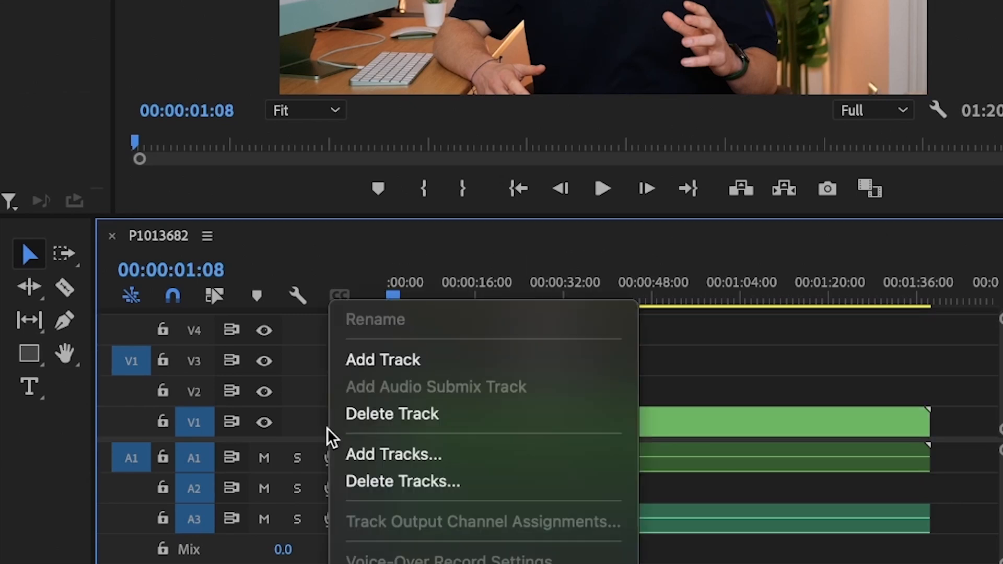
left_click(362, 361)
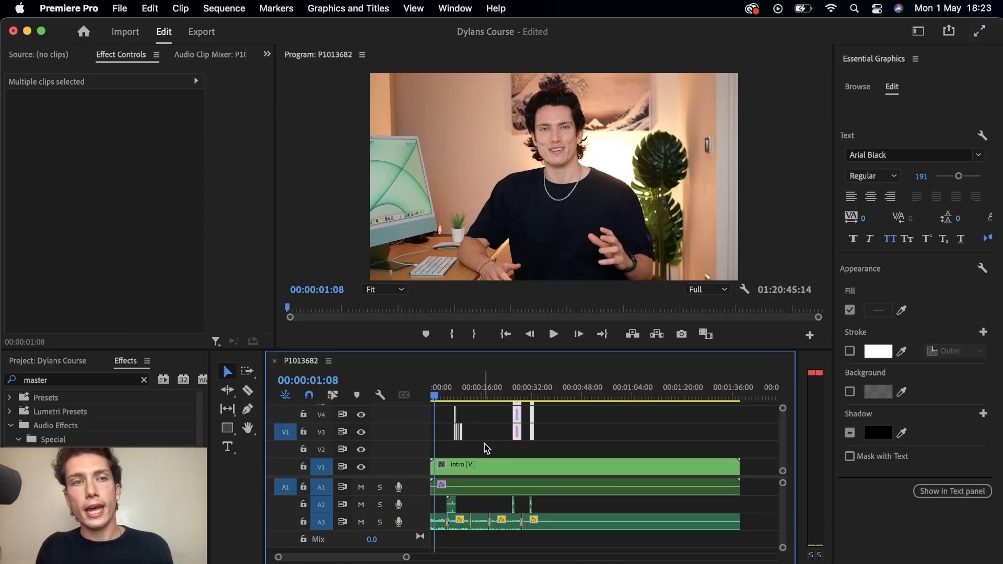
Step: Switch the workspace layout to Assembly
left_click(919, 32)
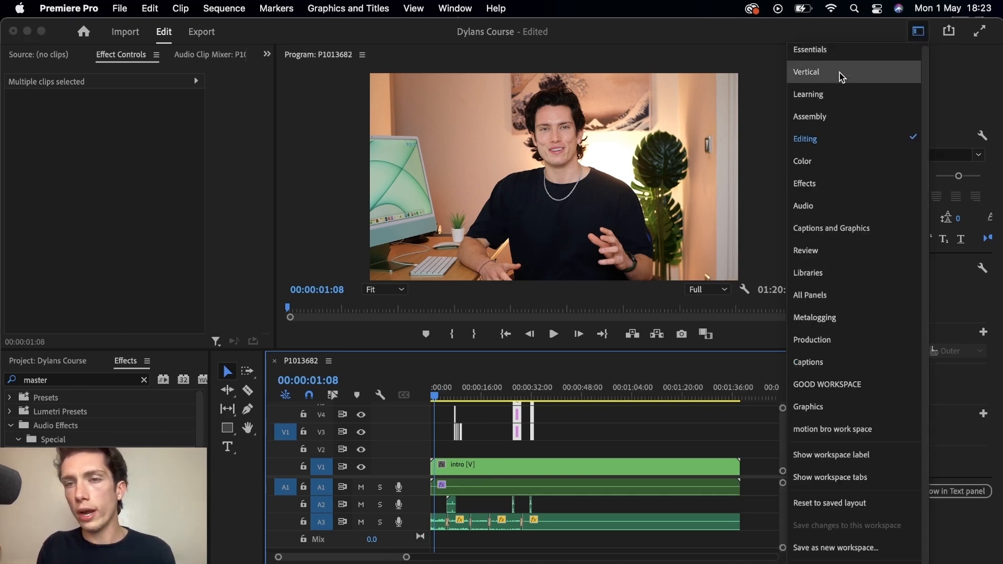
left_click(817, 116)
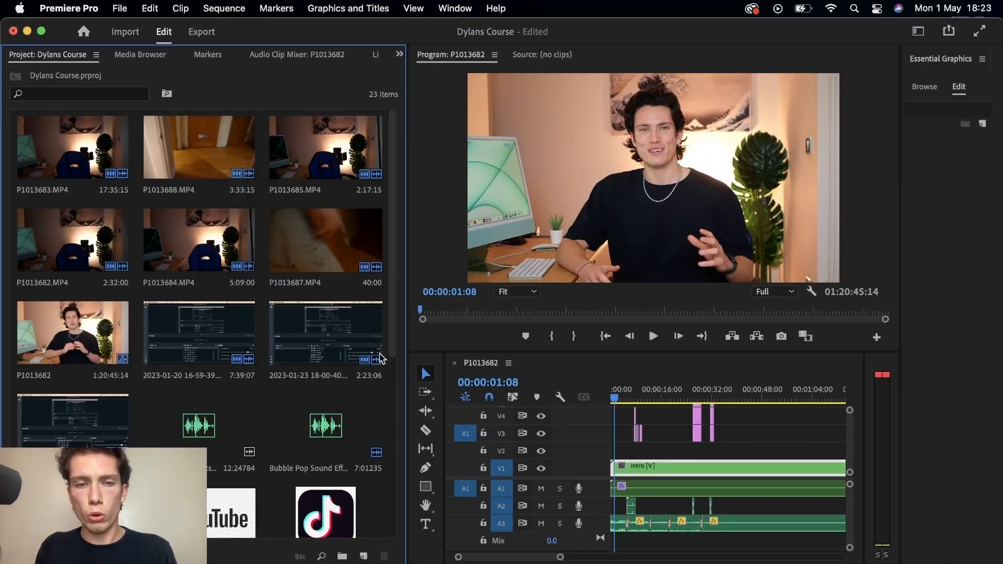
Step: Create a new 1920 x 1080 adjustment layer in the project at 29.97 fps with square pixels
left_click_drag(395, 328, 380, 514)
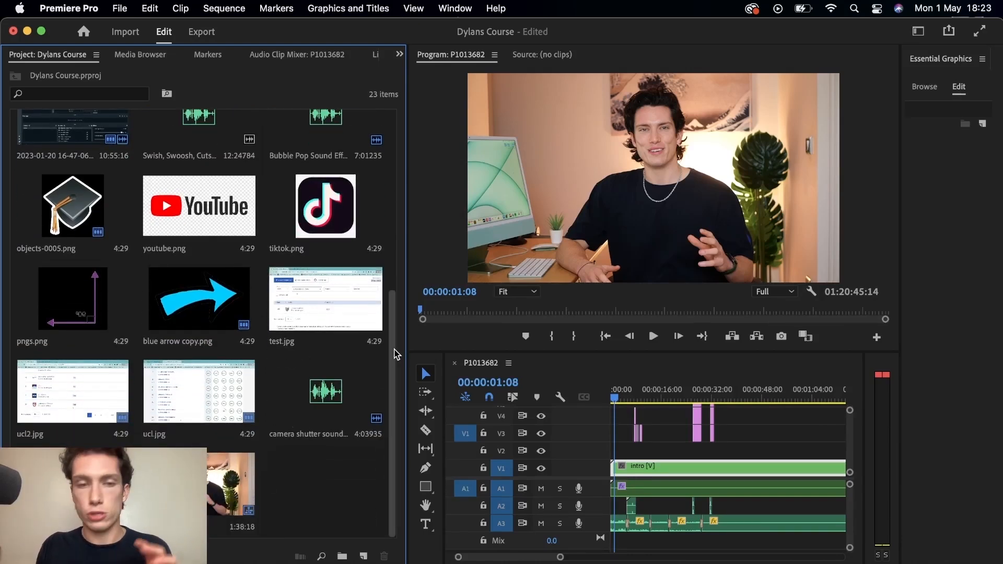
left_click_drag(401, 347, 402, 202)
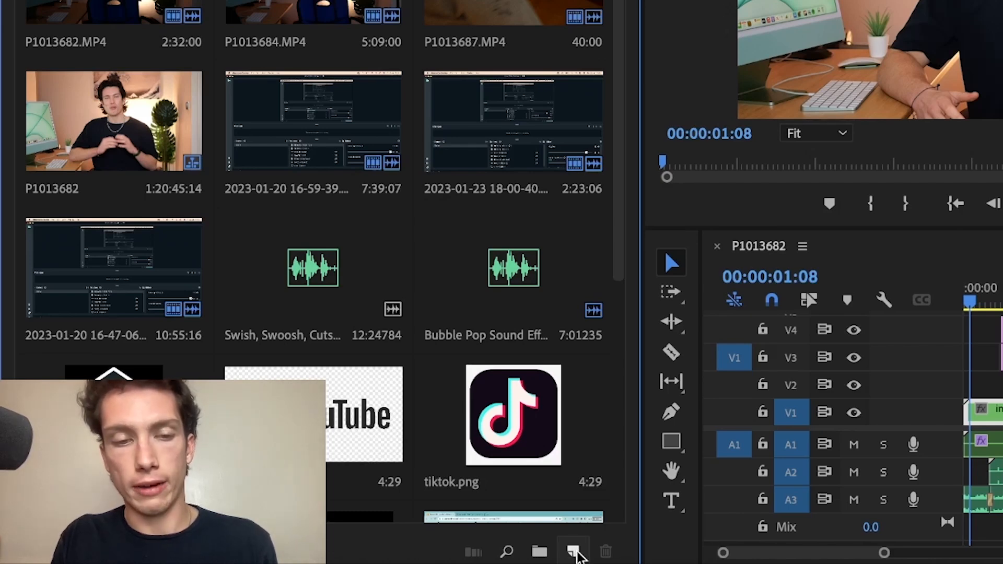
left_click(574, 552)
left_click(634, 403)
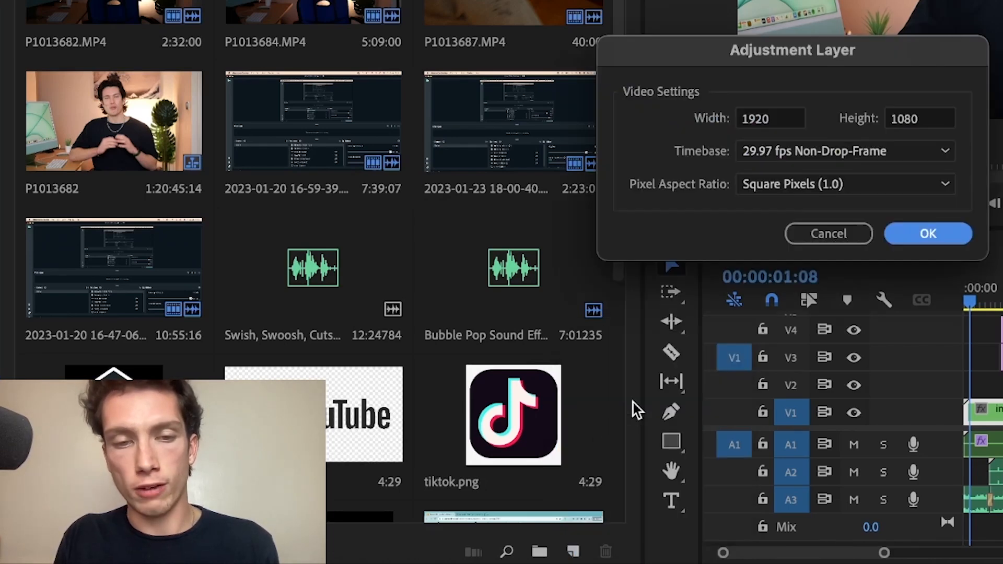
left_click(923, 233)
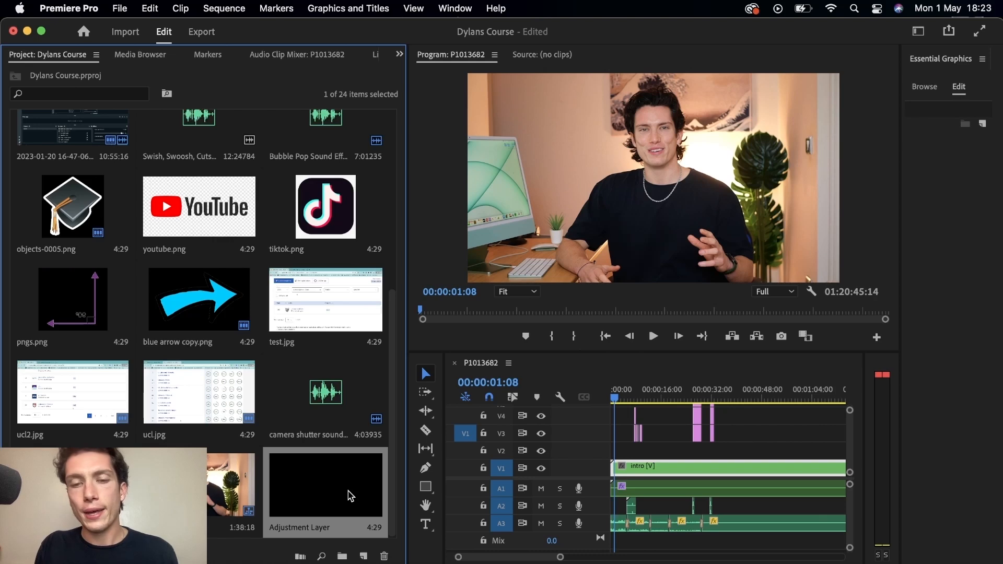
Step: Place the adjustment layer on track V2 at the start of the sequence
left_click_drag(429, 470, 609, 455)
key("=")
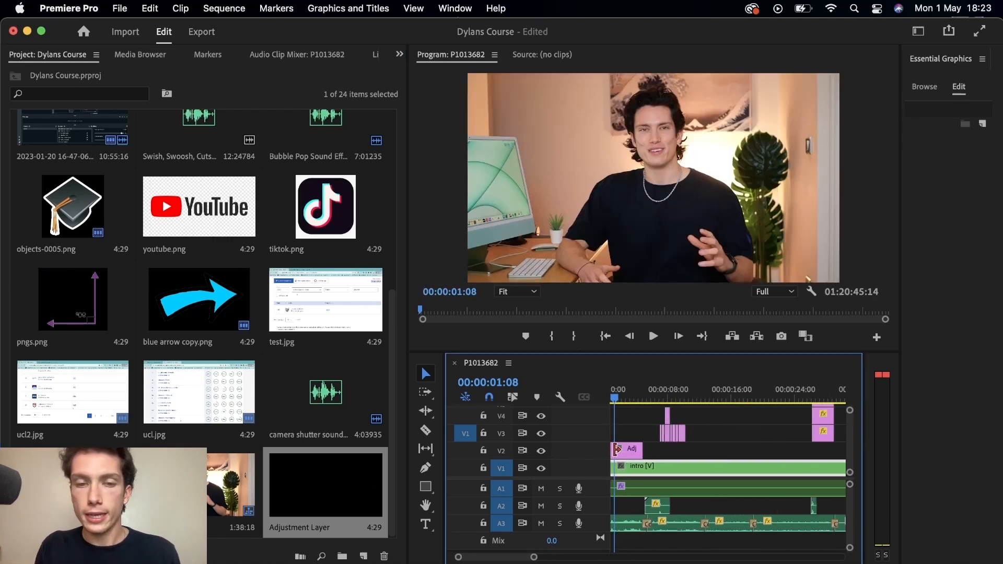
Step: Switch the workspace layout back to Editing
left_click(918, 32)
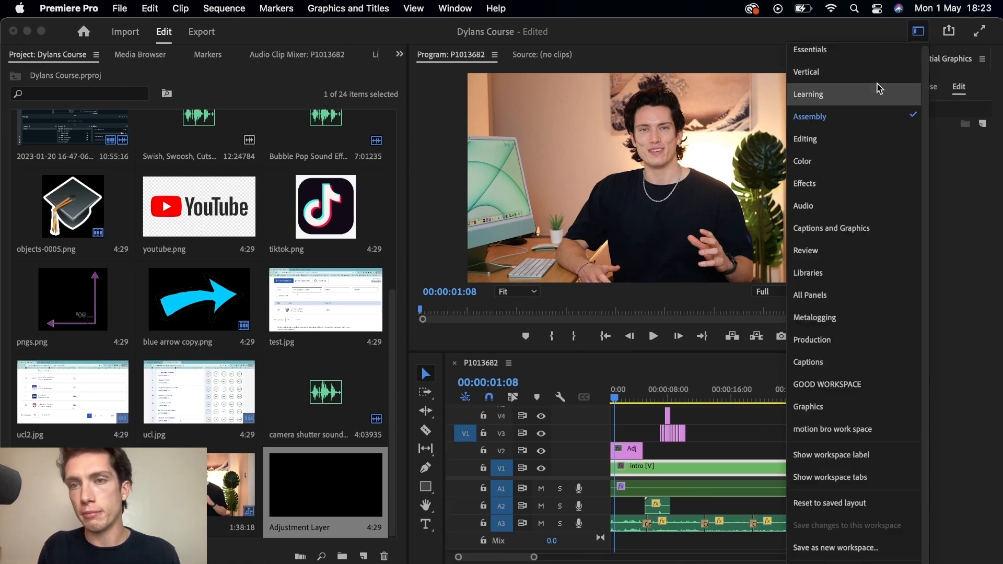
left_click(841, 143)
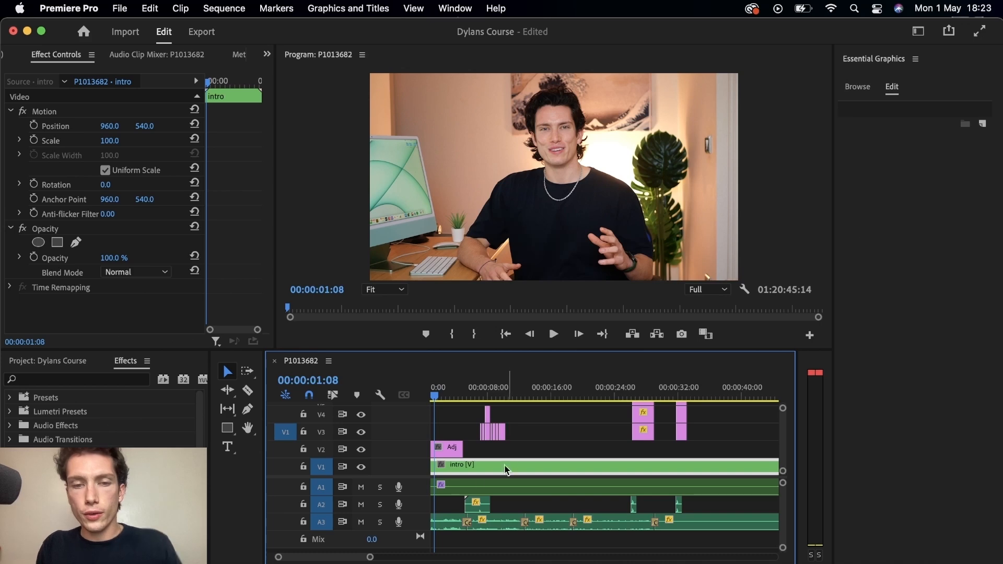
Step: Extend the adjustment layer so it spans the full length of the intro clip
left_click_drag(467, 448, 719, 446)
key("minus")
left_click(485, 453)
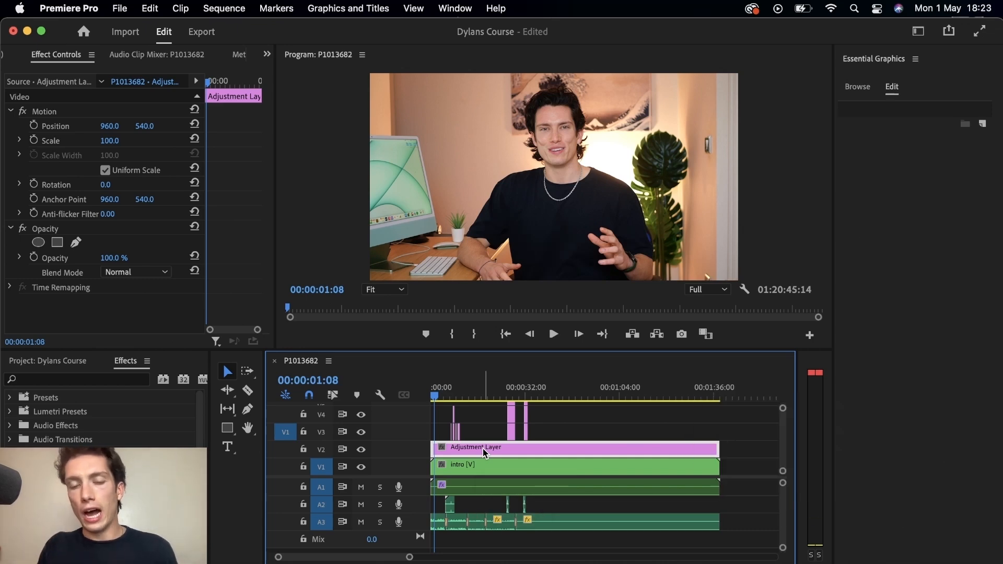
Step: With the adjustment layer selected, switch to the Color workspace
left_click(485, 471)
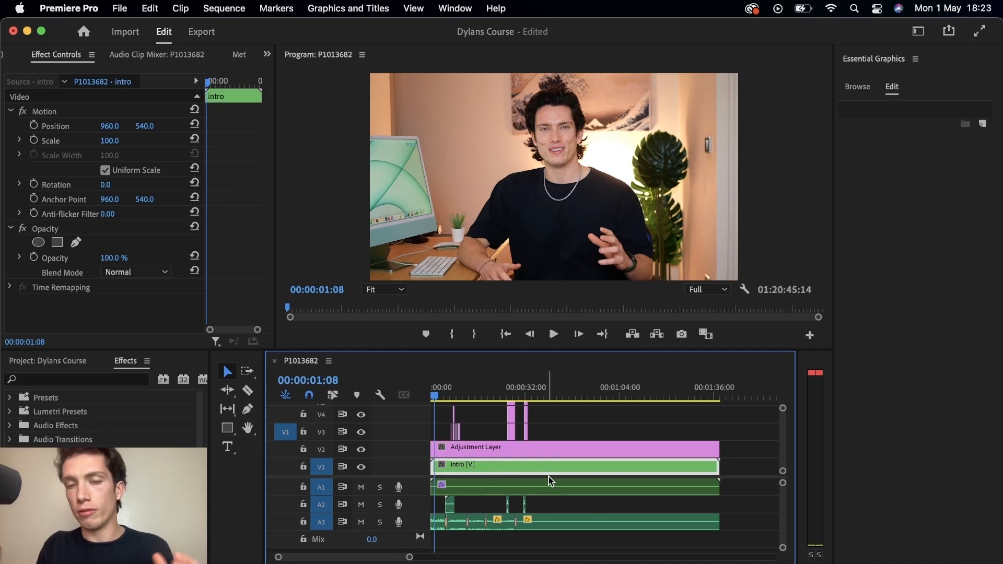
left_click(555, 450)
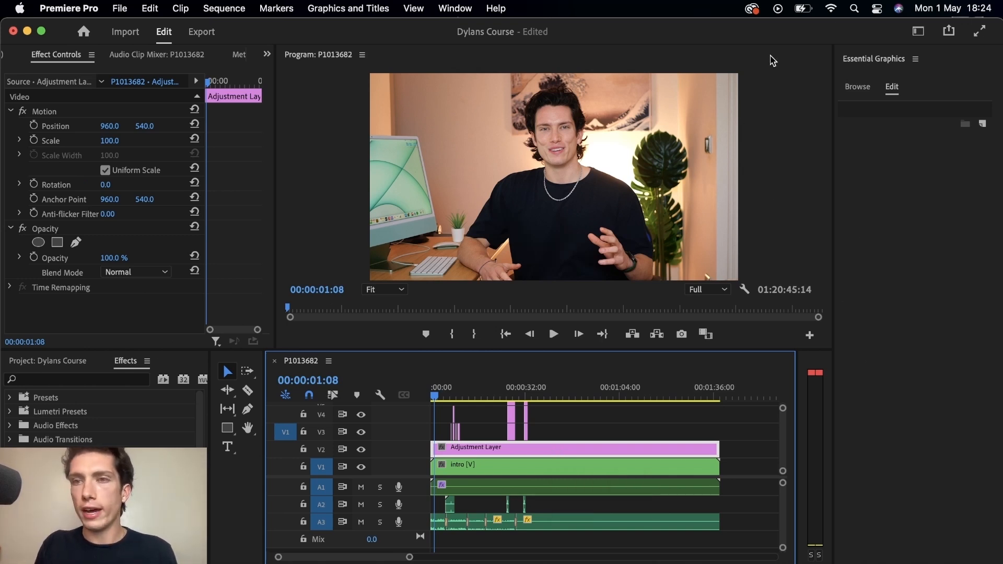
left_click(918, 31)
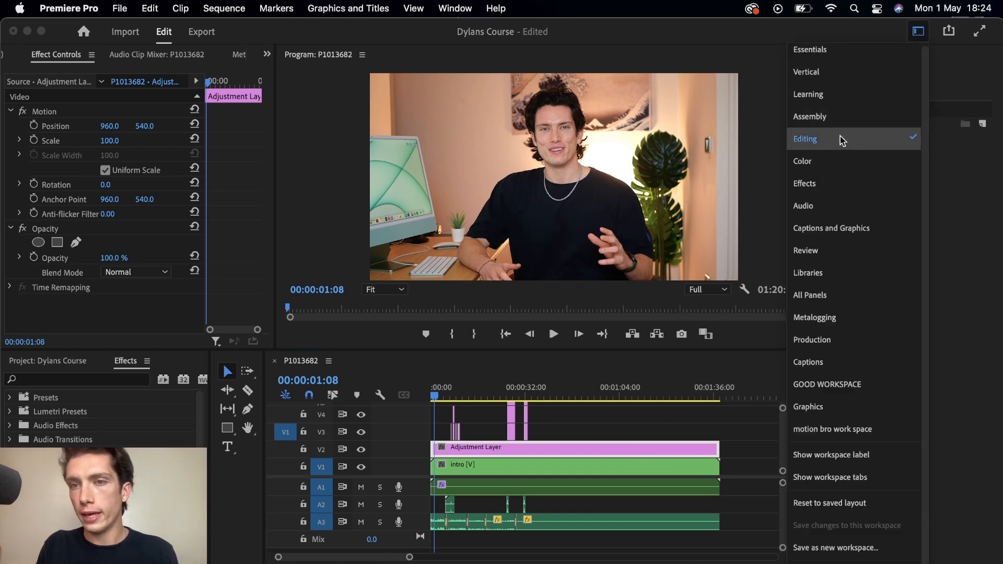
left_click(829, 161)
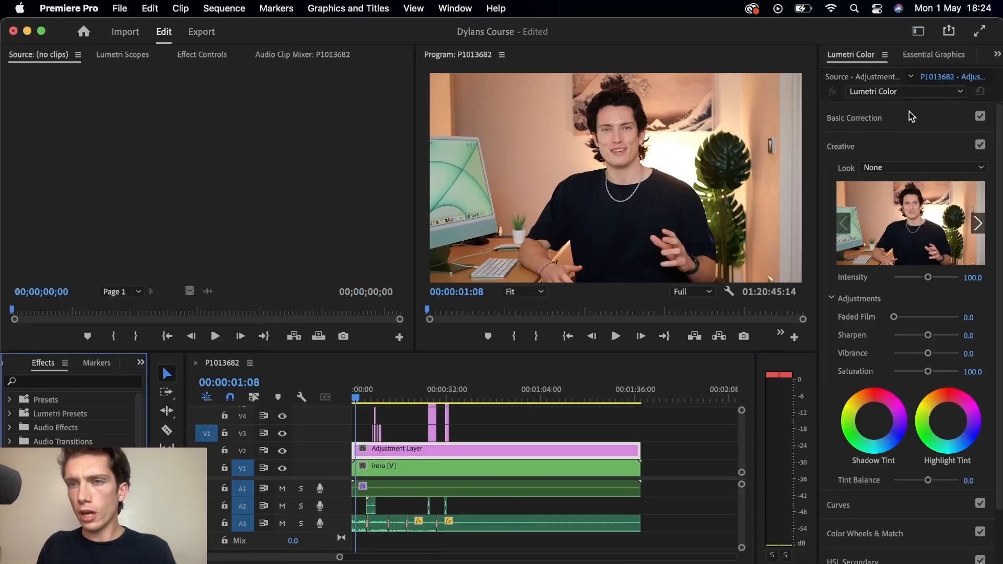
Step: Expand Basic Correction and experiment with the Tint and Saturation sliders, resetting each to its default
left_click(894, 118)
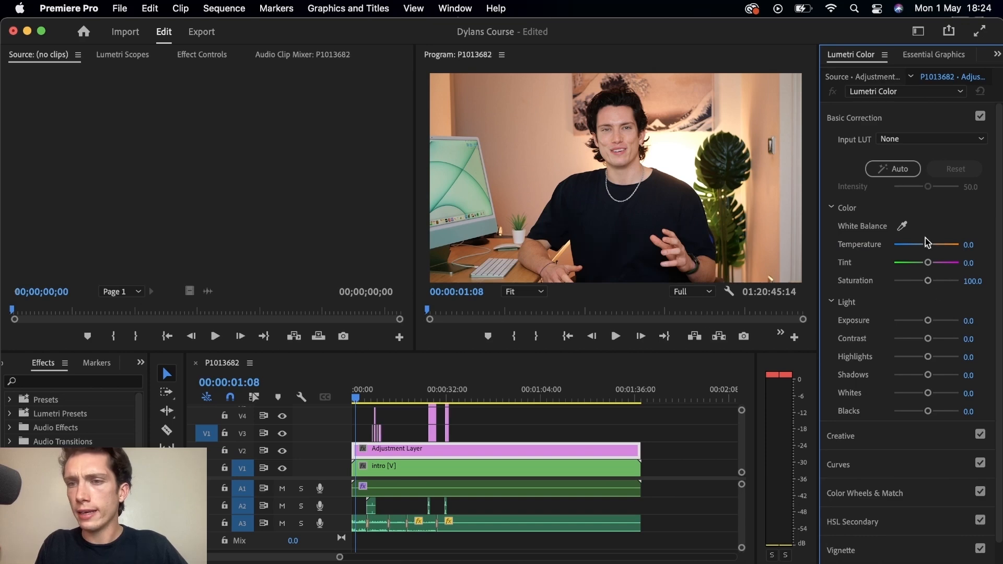
left_click_drag(928, 244, 927, 271)
double_click(927, 266)
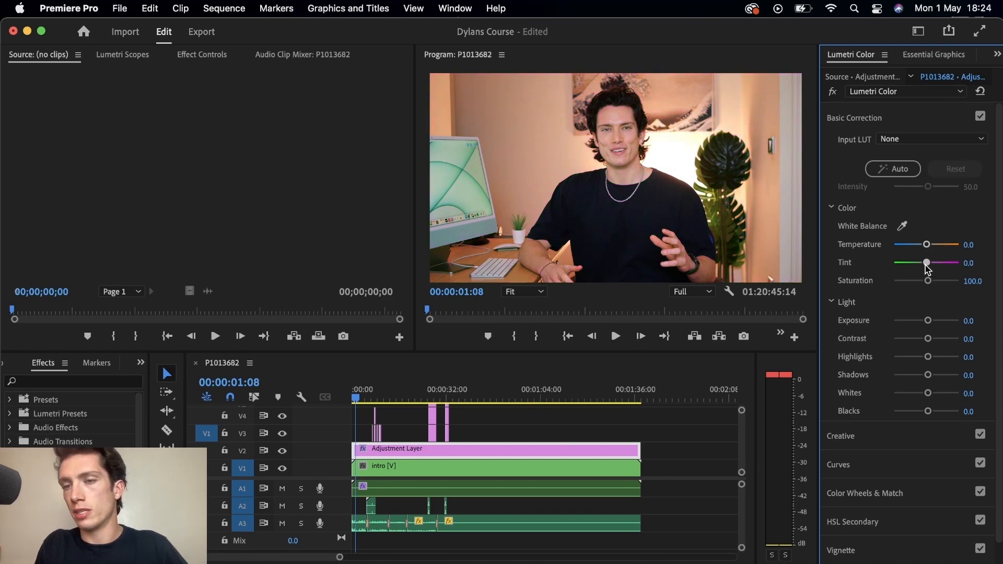
mouse_move(927, 280)
left_mouse_down()
mouse_move(957, 282)
mouse_move(932, 285)
left_mouse_up()
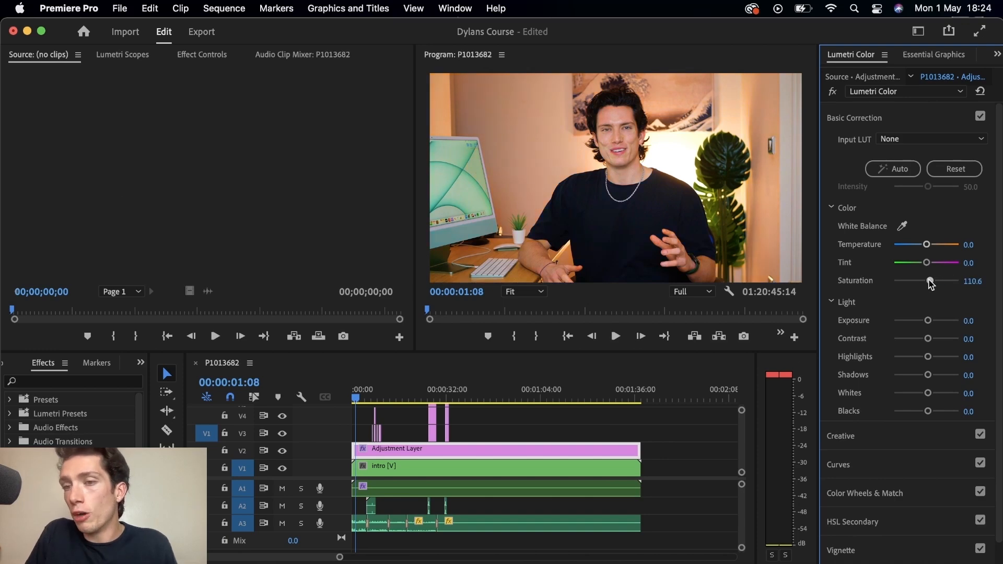
double_click(927, 281)
Step: Try raising the Light sliders and applying Auto correction, then reset Basic Correction
left_click_drag(927, 319, 1001, 428)
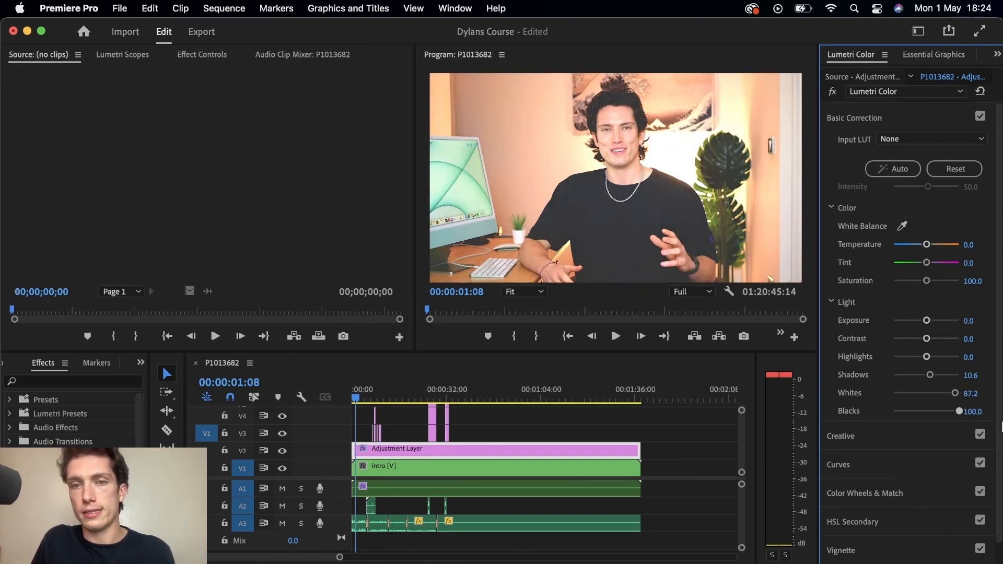
left_click(894, 166)
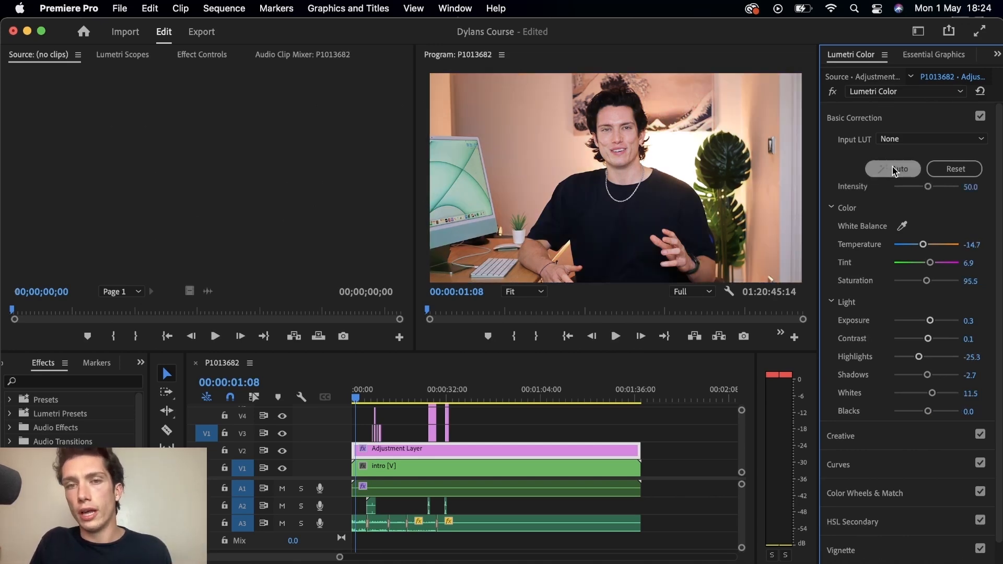
left_click(957, 167)
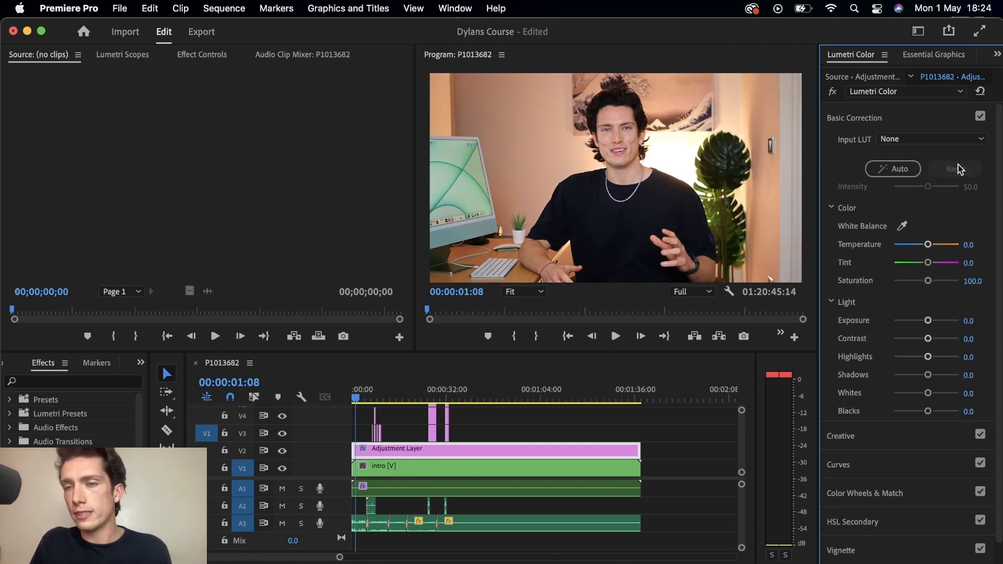
Step: Apply Auto correction and try several input LUTs, ending with ARRI_Universal_DCI
left_click(886, 169)
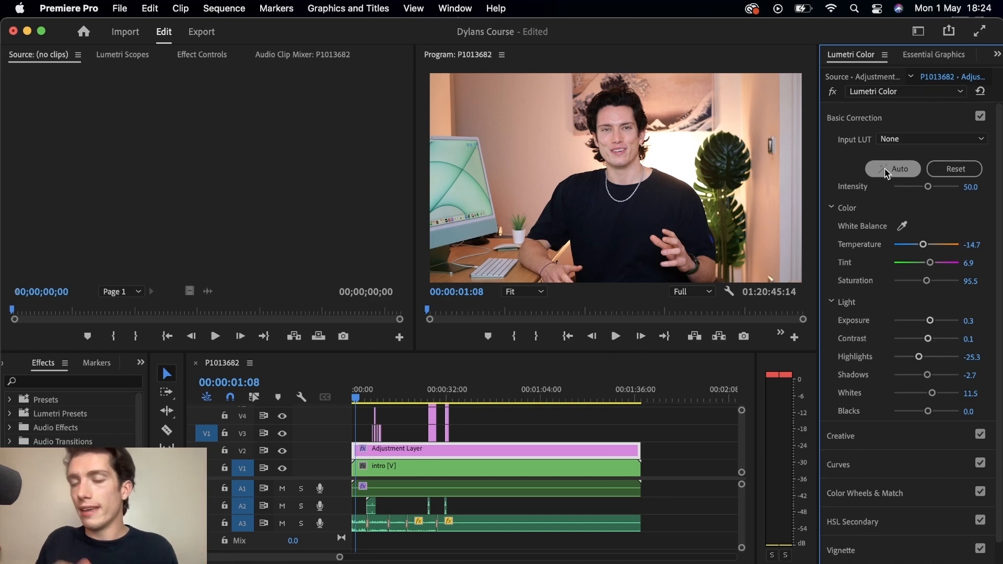
left_click(914, 139)
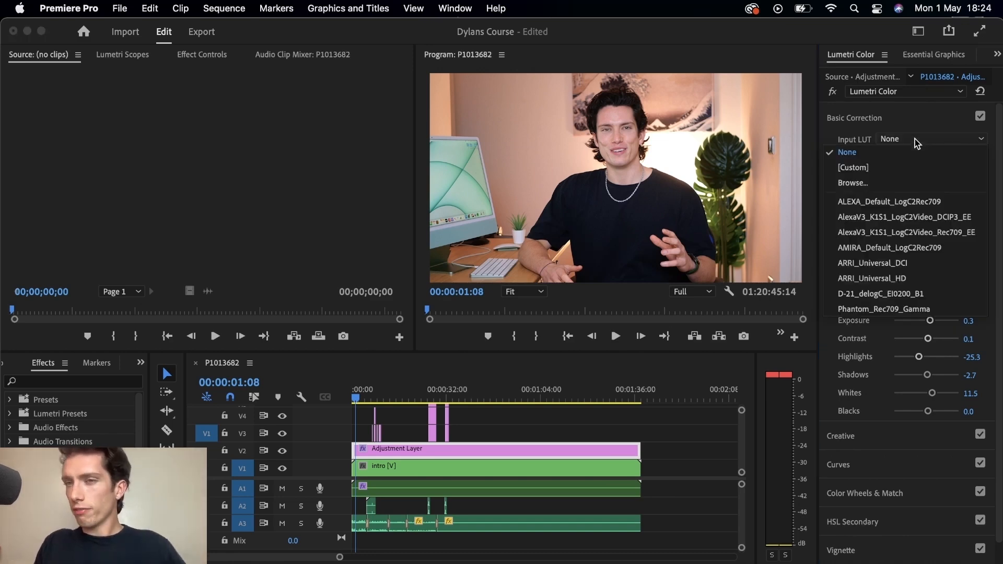
left_click(901, 223)
left_click(921, 142)
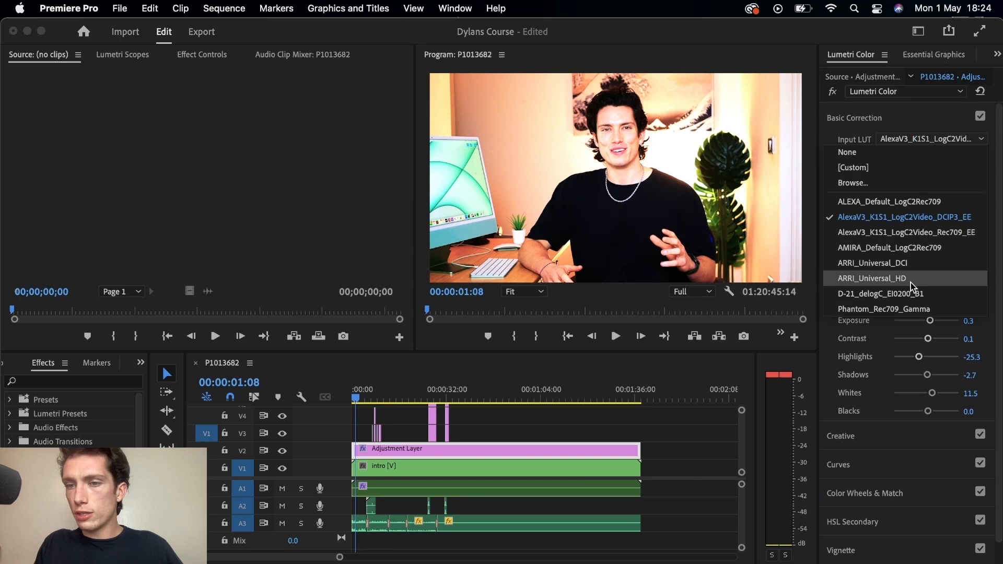
left_click(909, 295)
left_click(914, 144)
left_click(911, 259)
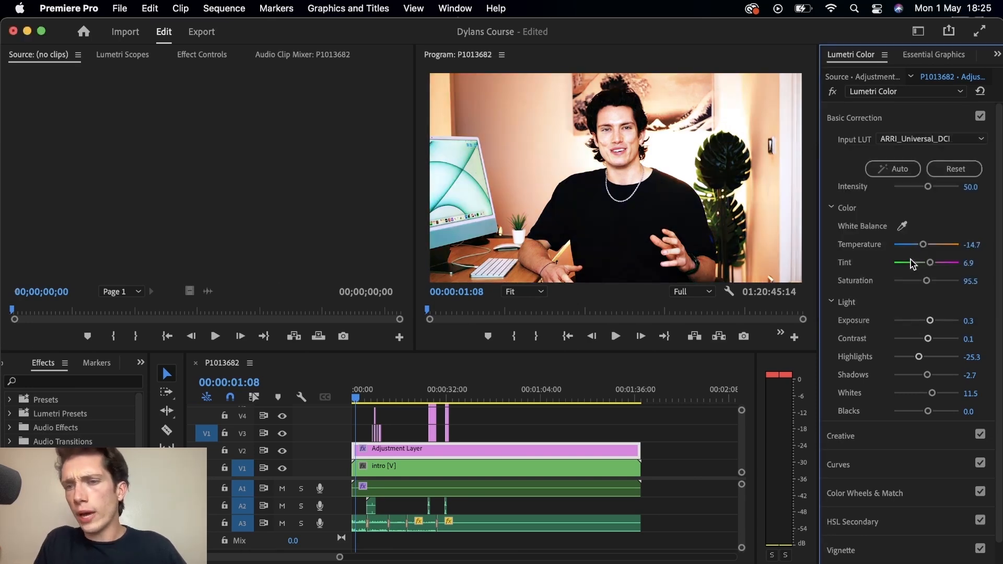
Step: Set the input LUT to Phantom_Rec709_Gamma and reset the Basic Correction sliders
left_click(911, 138)
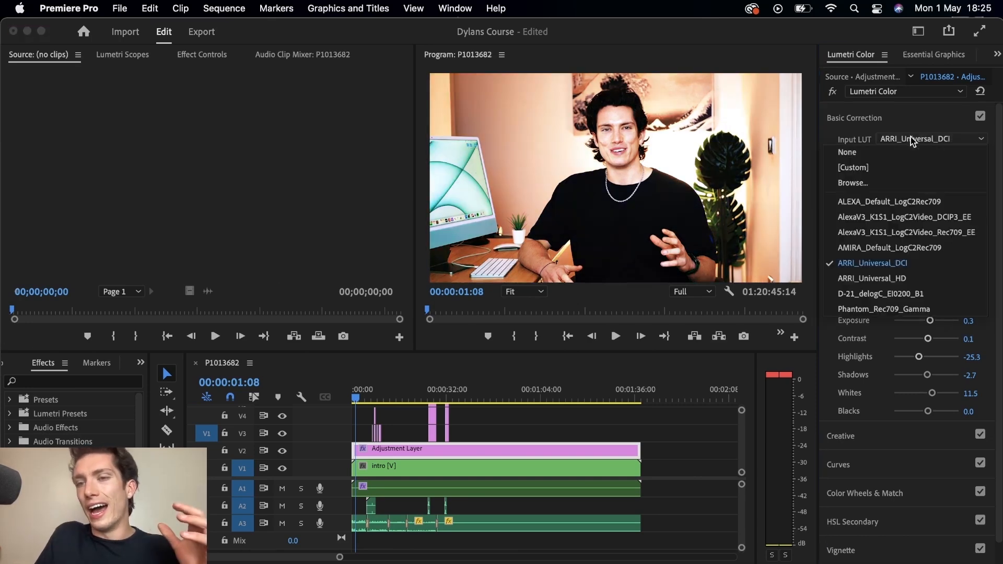
left_click(891, 309)
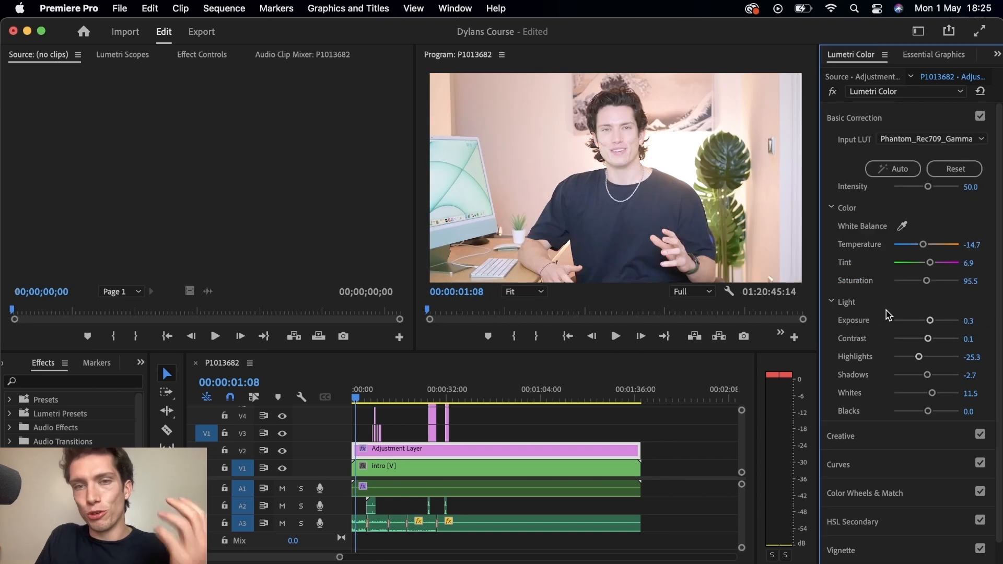
left_click(927, 170)
left_click(935, 139)
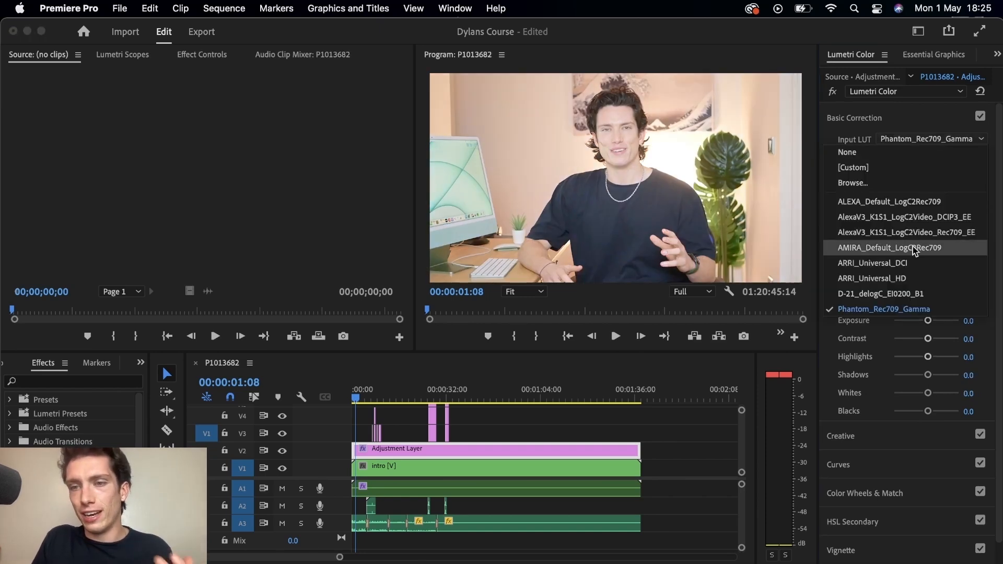
left_click(893, 310)
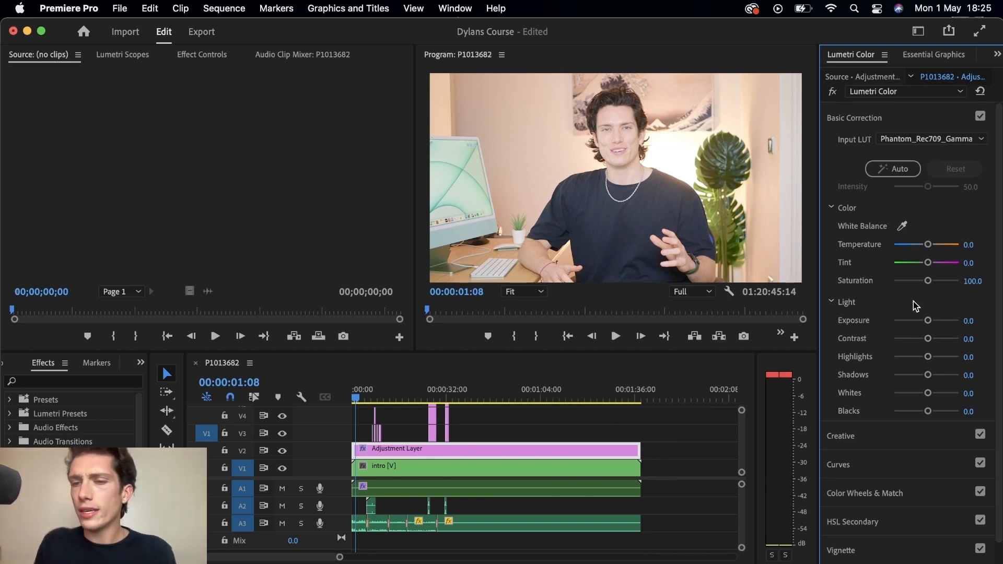
Step: Try raising Saturation and Exposure, then reset Basic Correction and set the input LUT back to None
left_click_drag(927, 283, 933, 283)
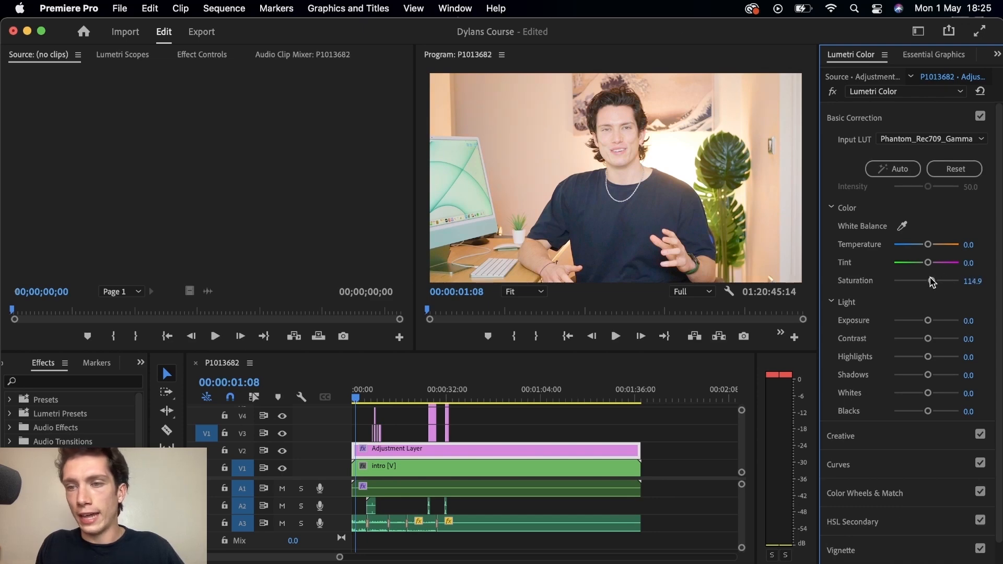
left_click_drag(928, 321, 921, 322)
left_click(952, 168)
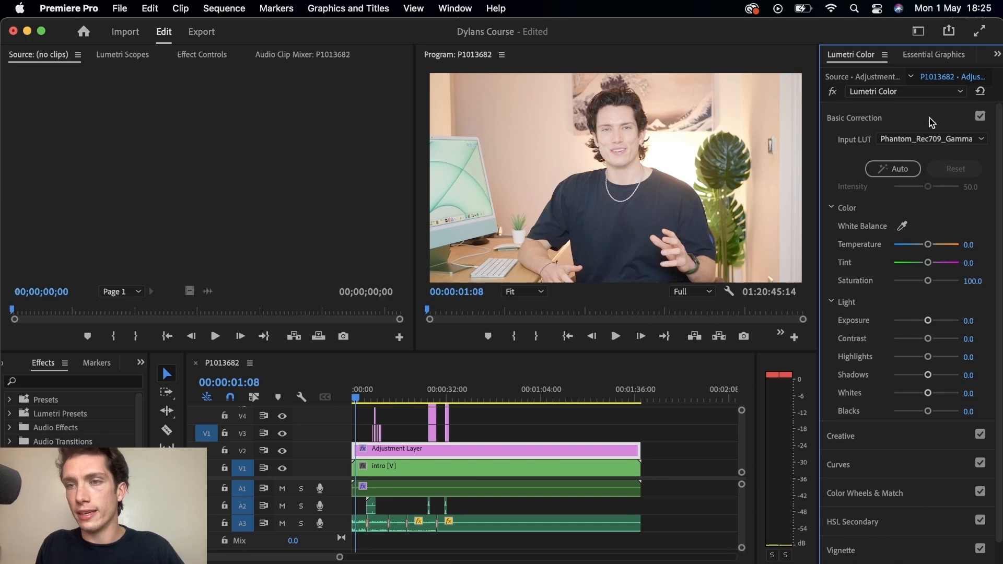
left_click(921, 138)
left_click(889, 157)
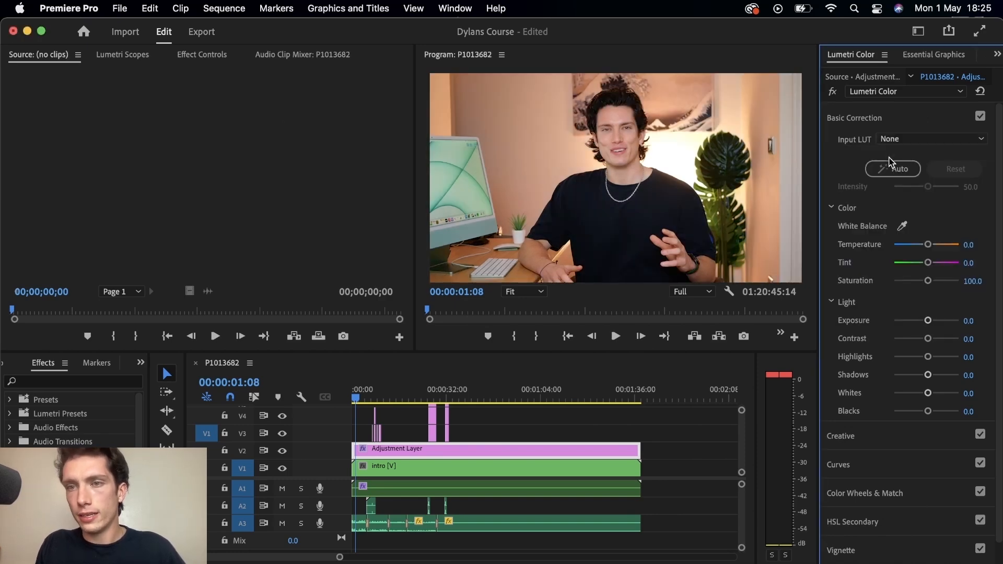
Step: Collapse Basic Correction and open the Creative section of Lumetri Color
left_click(869, 119)
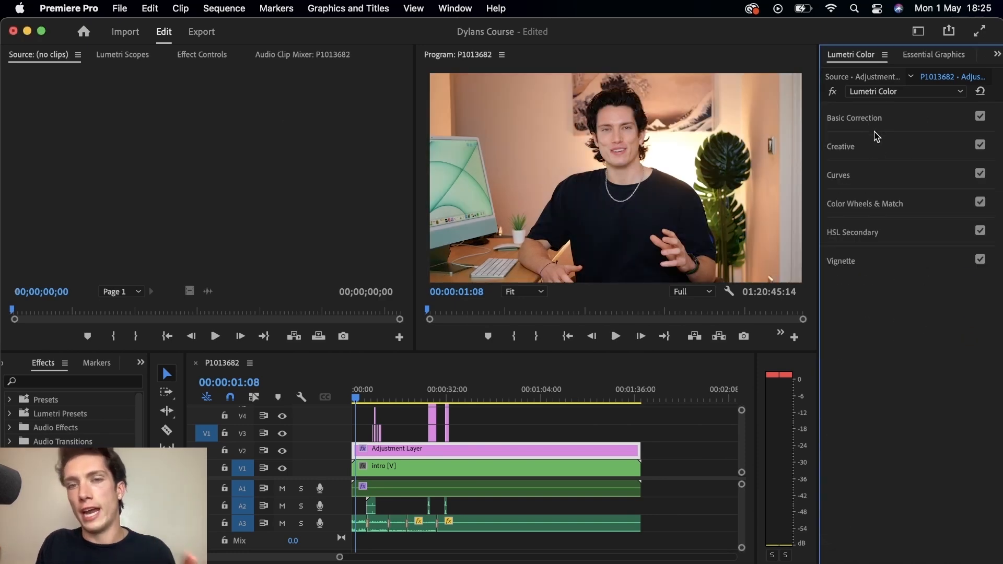
left_click(851, 146)
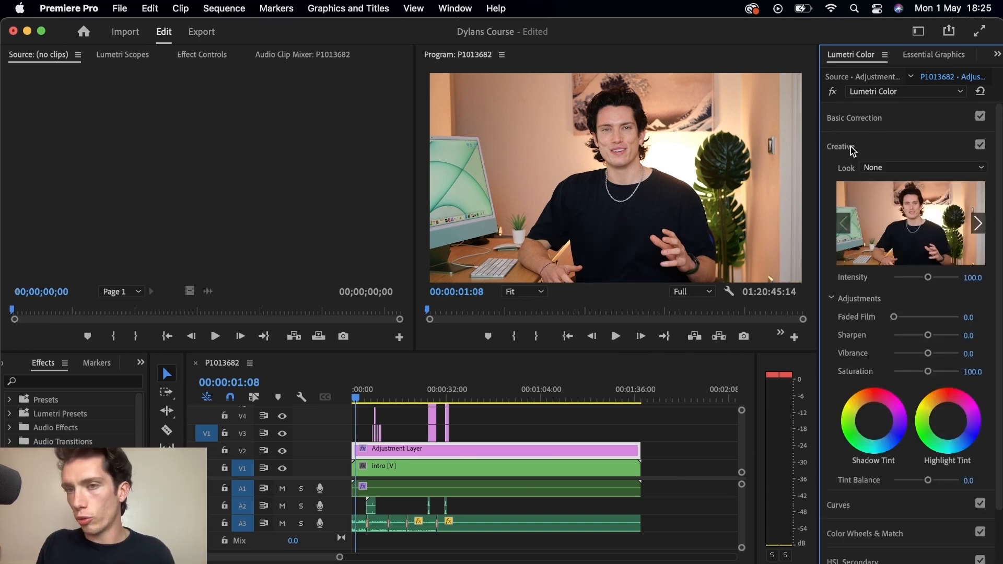
Step: Try the SL BIG and SL CLEAN FUJI C creative looks
left_click(881, 166)
scroll(901, 364, "down", 5)
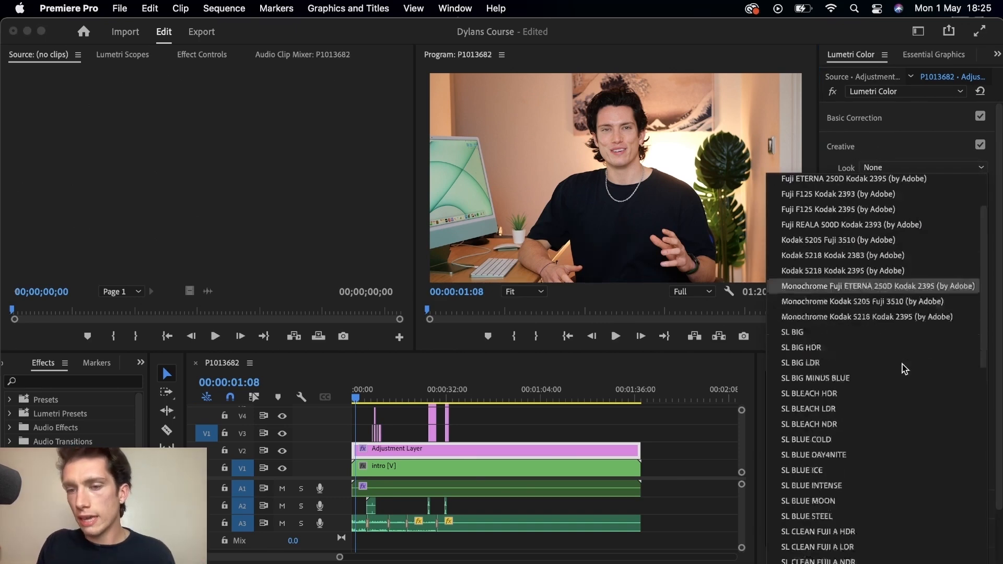
scroll(902, 364, "down", 10)
scroll(902, 363, "up", 8)
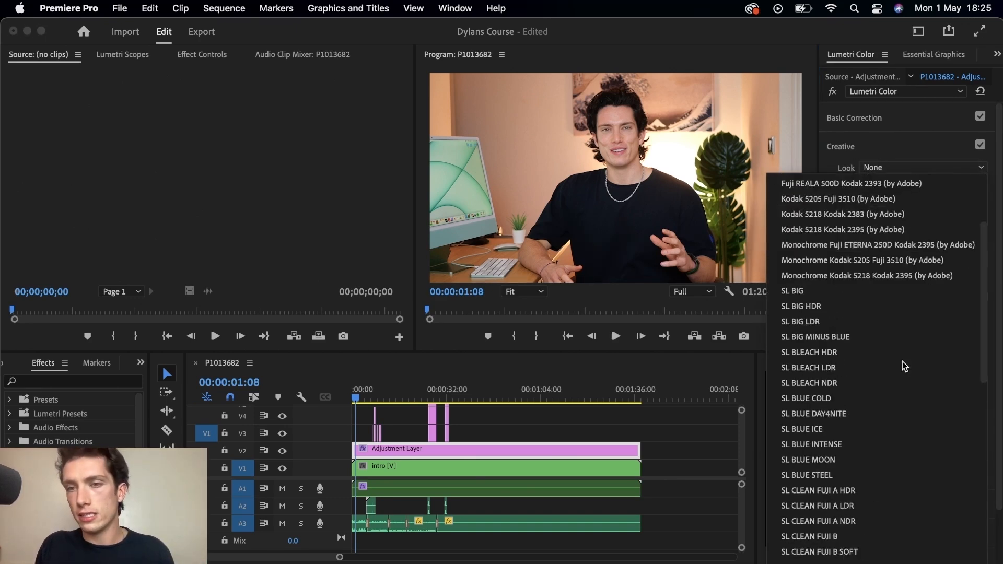
left_click(814, 292)
left_click(920, 171)
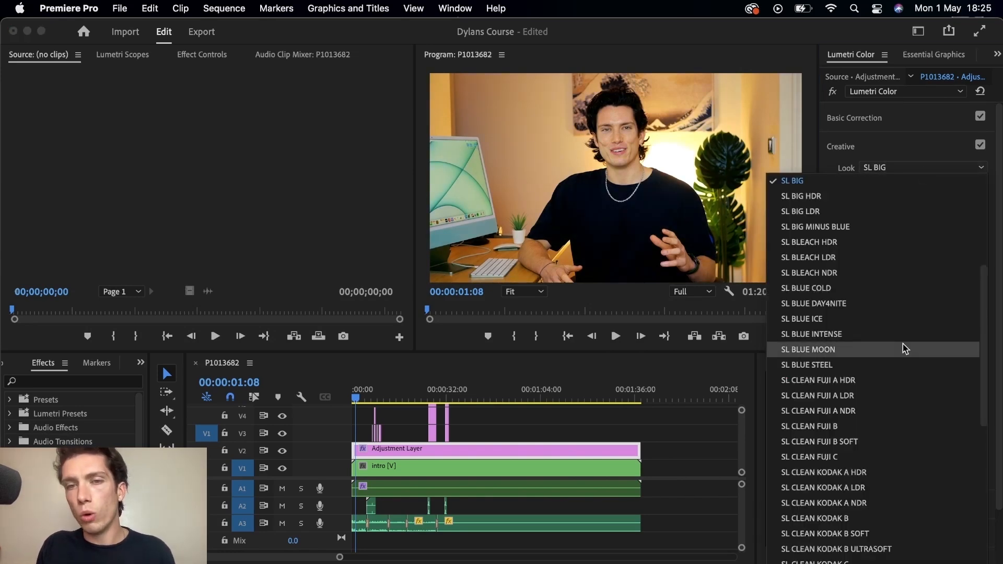
scroll(903, 344, "down", 5)
left_click(839, 293)
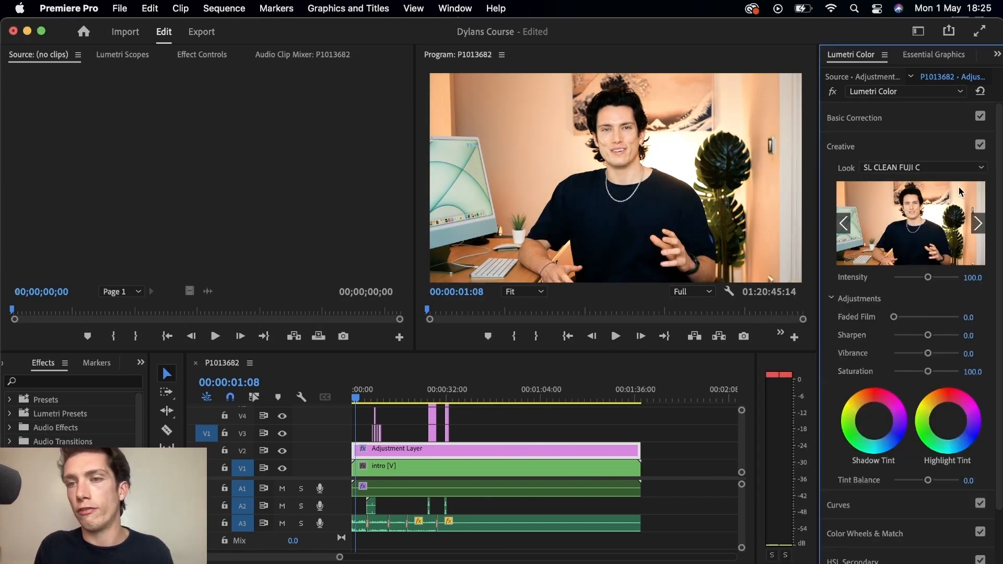
Step: Try the SL BLUE ICE, SL NEUTRAL START and SL NOIR HDR creative looks
left_click(942, 168)
scroll(938, 313, "down", 4)
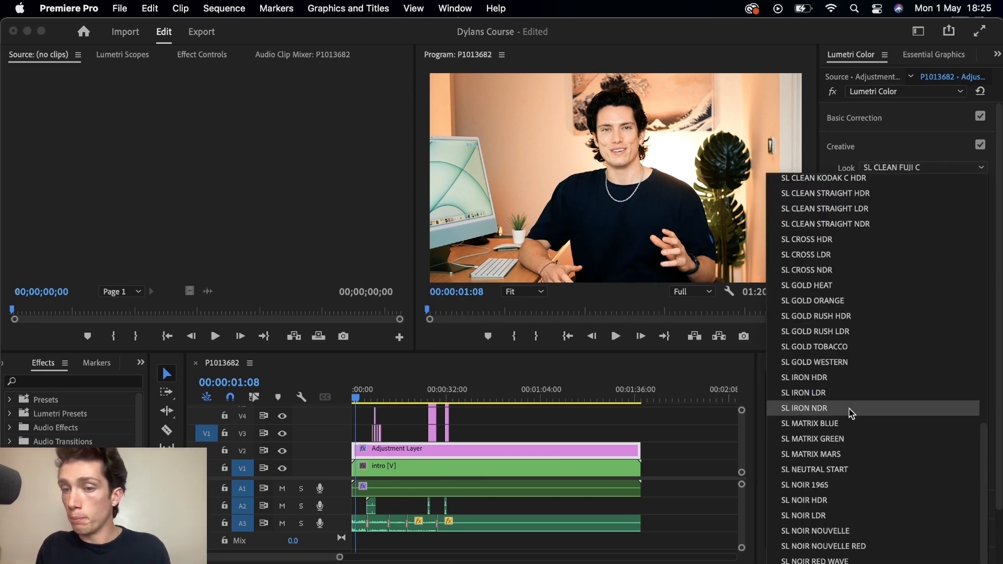
scroll(850, 308, "up", 5)
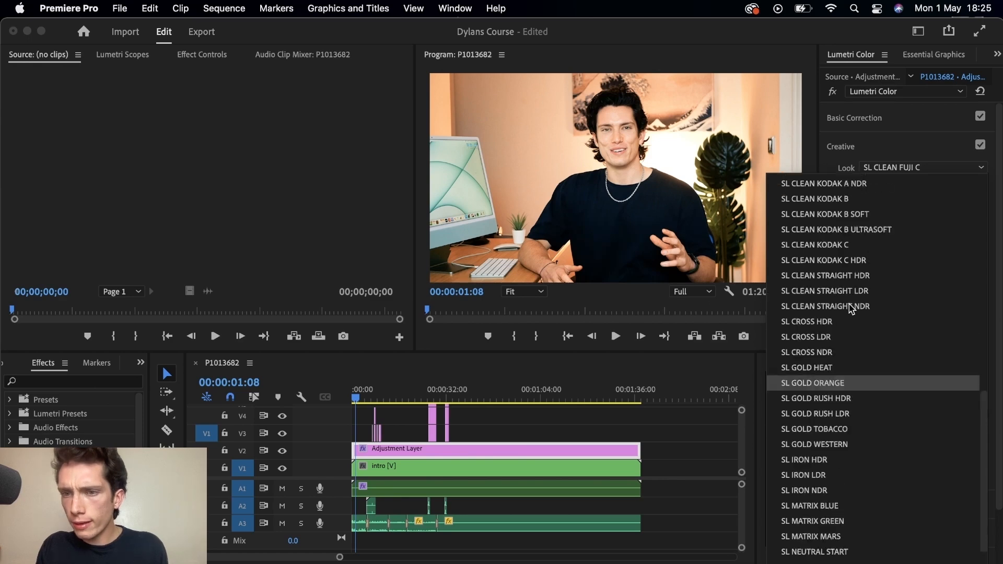
left_click(830, 245)
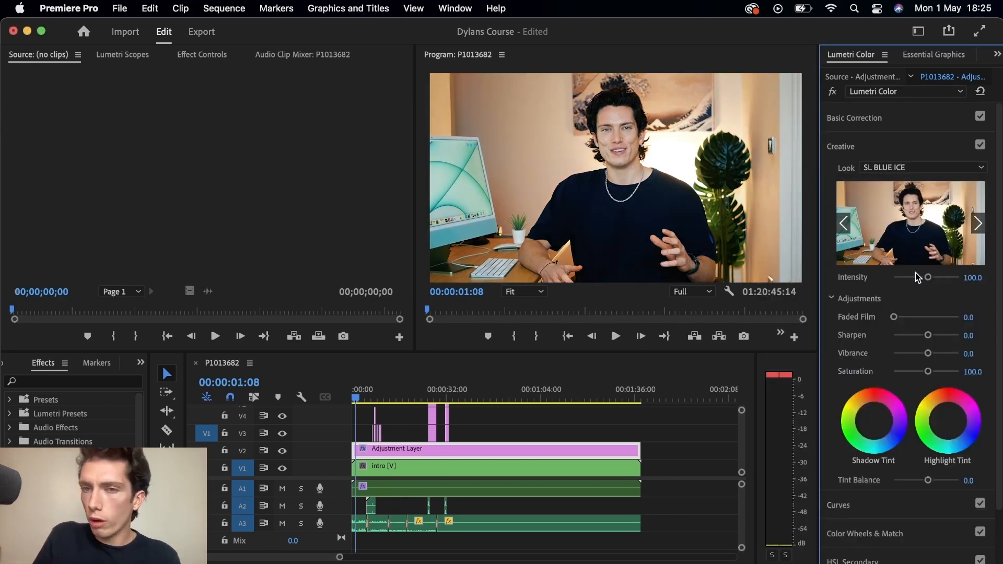
left_click(911, 171)
left_click(847, 465)
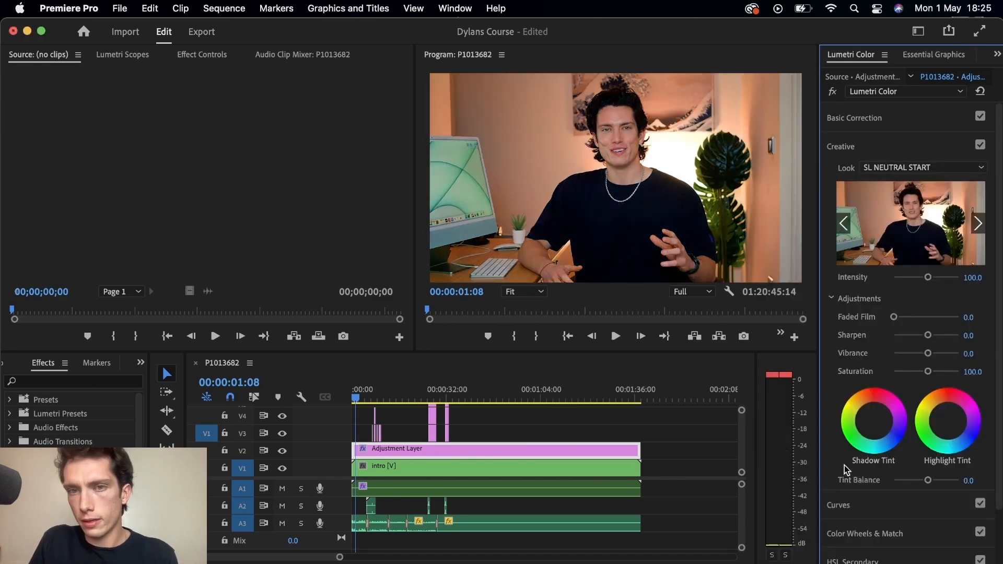
left_click(927, 171)
left_click(836, 499)
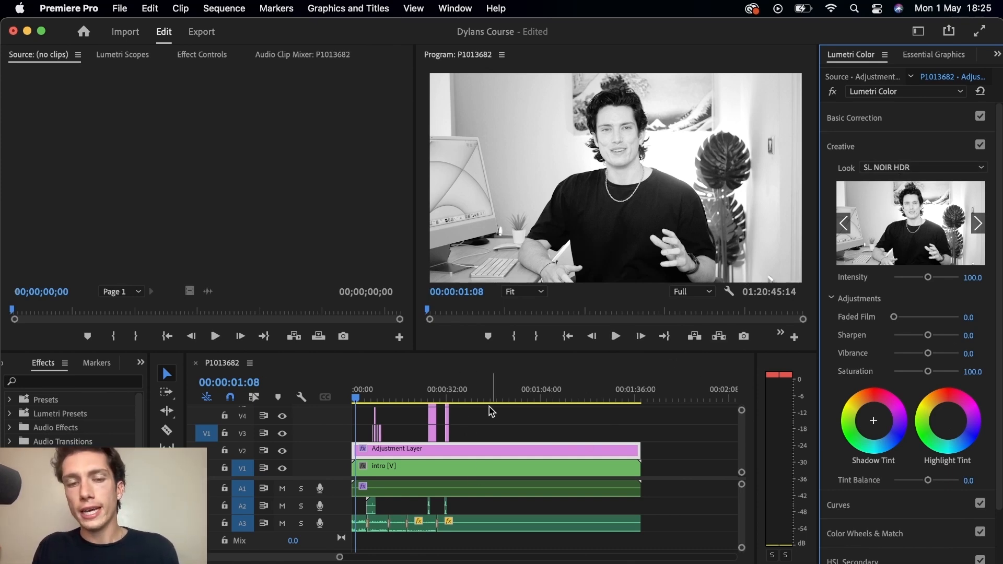
Step: Compare the graded and ungraded footage by toggling the adjustment layer track output at different playhead positions
left_click(282, 451)
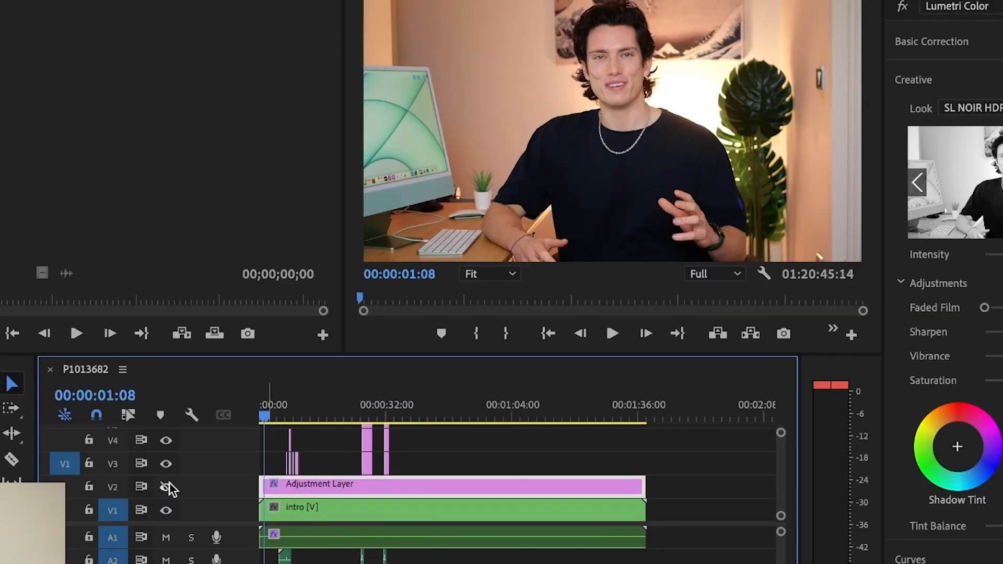
left_click(282, 450)
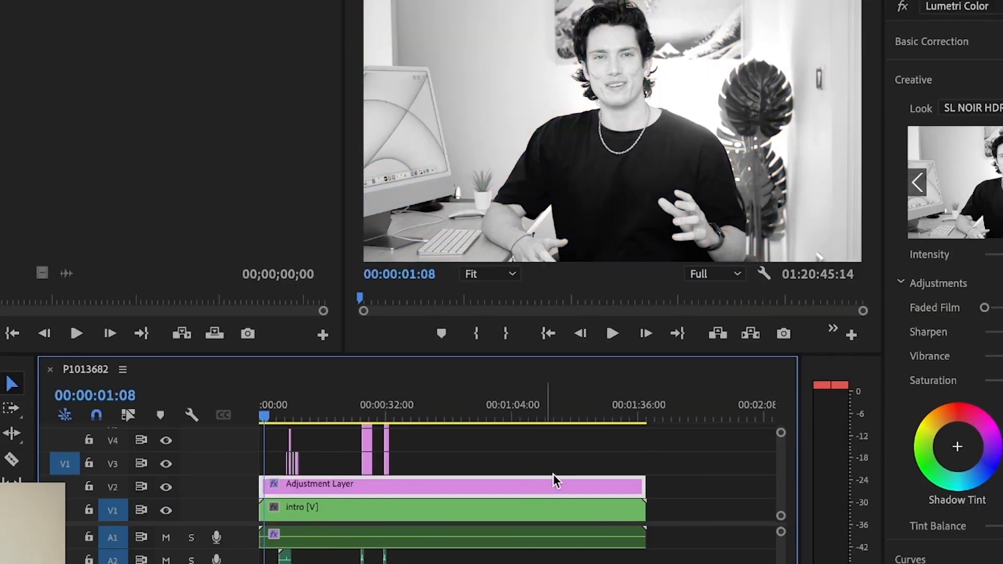
left_click(292, 406)
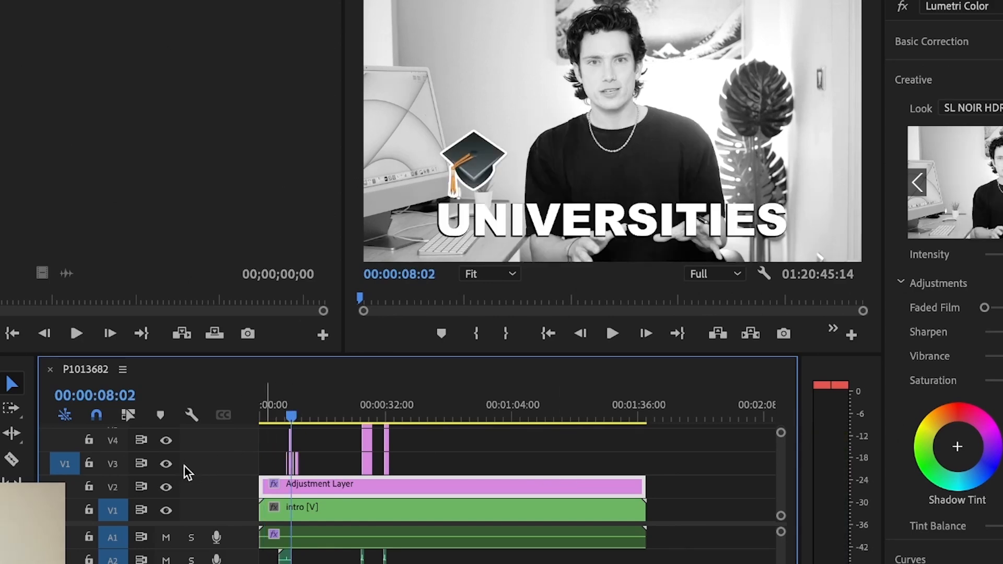
left_click(168, 464)
left_click(166, 464)
left_click(167, 488)
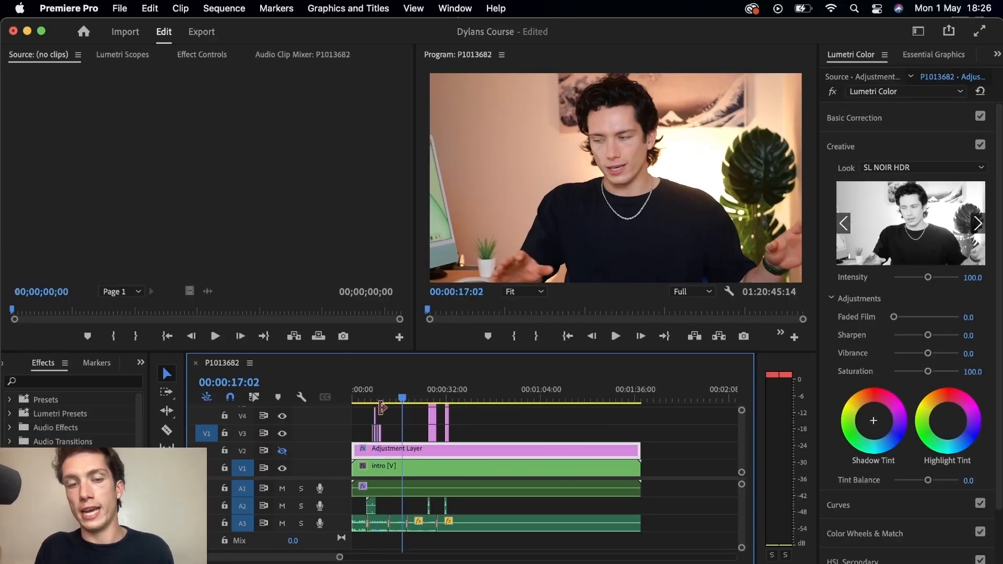
left_click(282, 451)
left_click(283, 451)
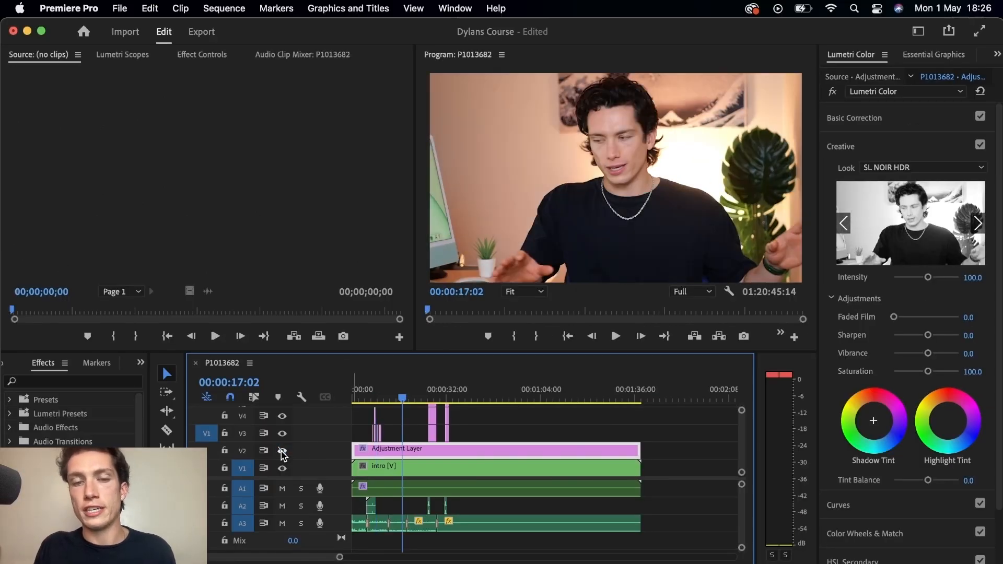
left_click(390, 394)
left_click(283, 451)
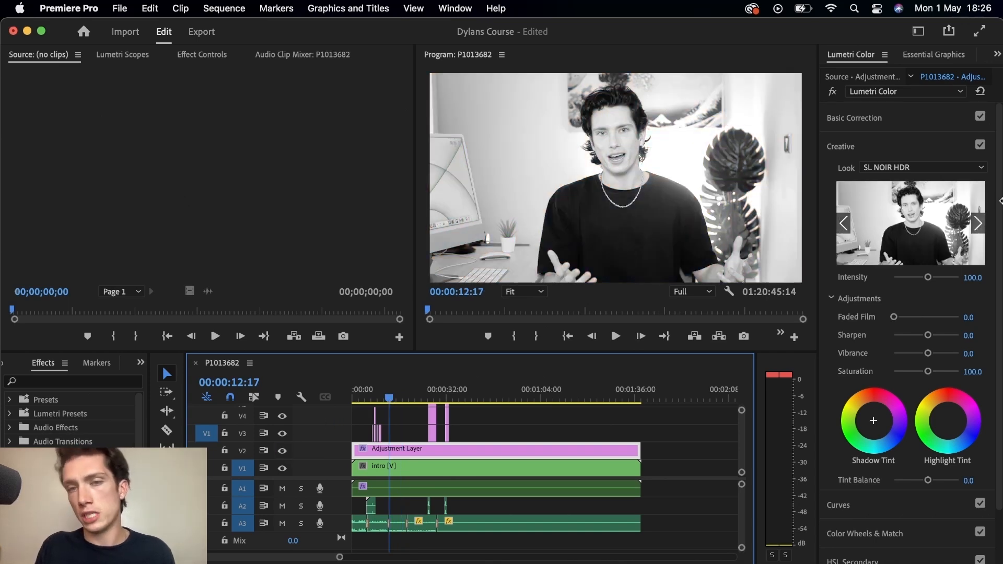
Step: Try the SL NOIR NOUVELLE RED, SL CROSS HDR and SL BIG creative looks
left_click(945, 168)
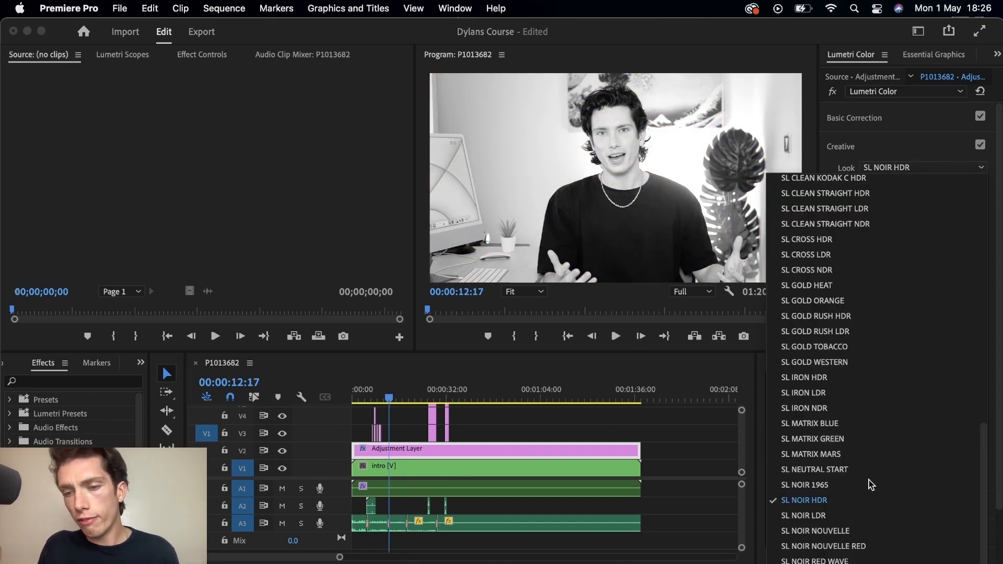
left_click(827, 546)
left_click(911, 168)
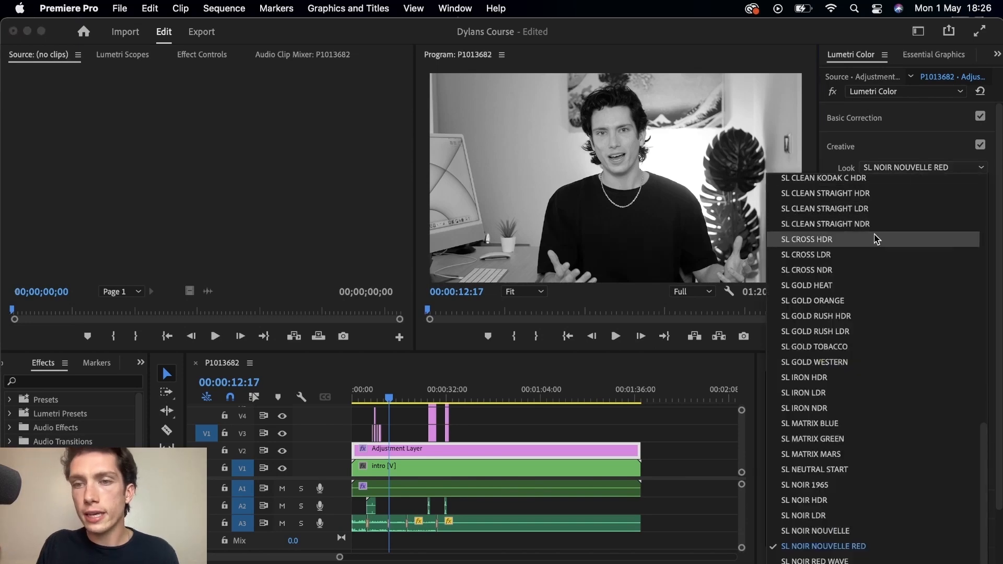
left_click(883, 240)
left_click(891, 168)
scroll(888, 235, "up", 5)
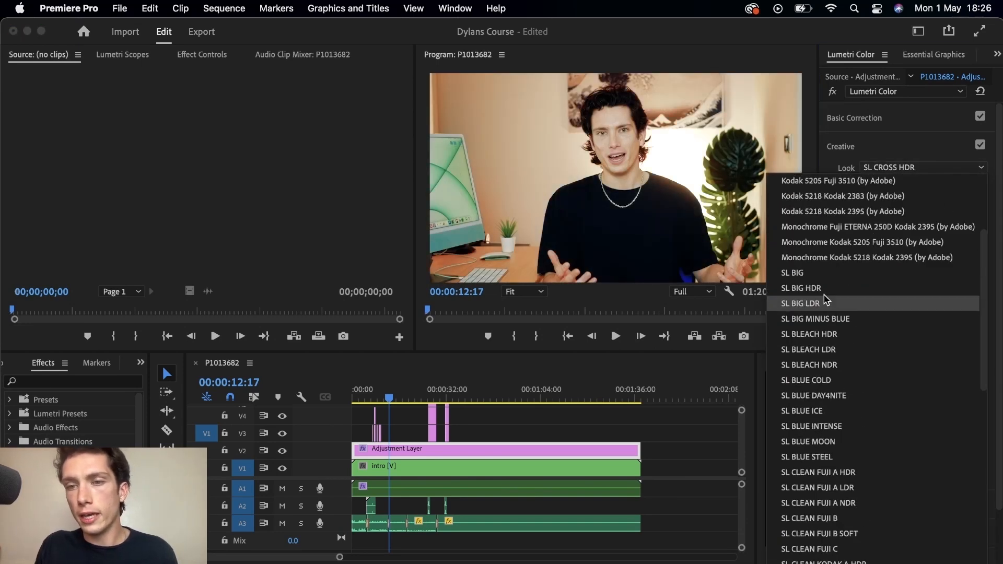
left_click(819, 273)
Step: Try the SL BIG LDR look and return to SL BIG
left_click(914, 168)
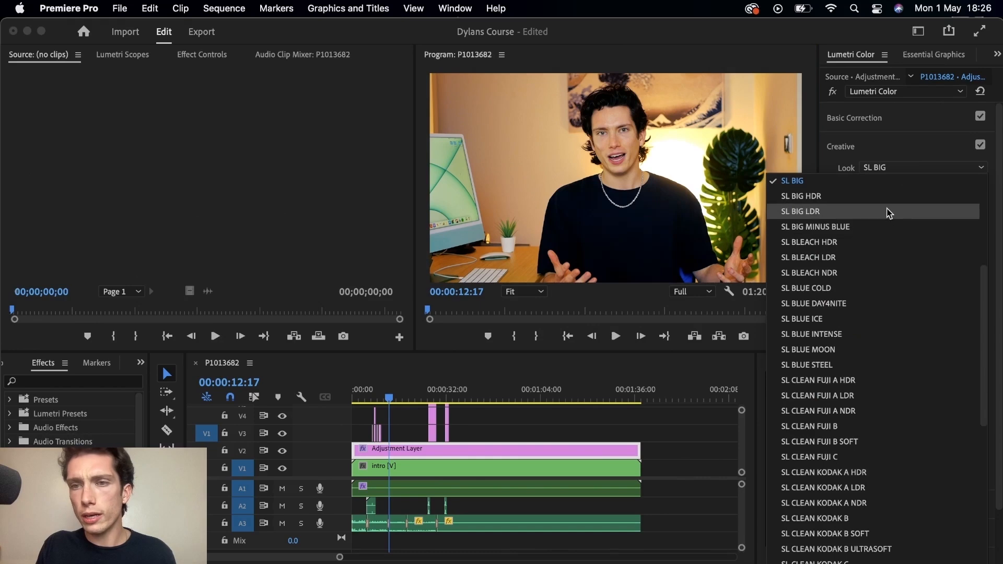
left_click(881, 203)
left_click(888, 168)
left_click(872, 188)
left_click(908, 168)
scroll(888, 243, "up", 5)
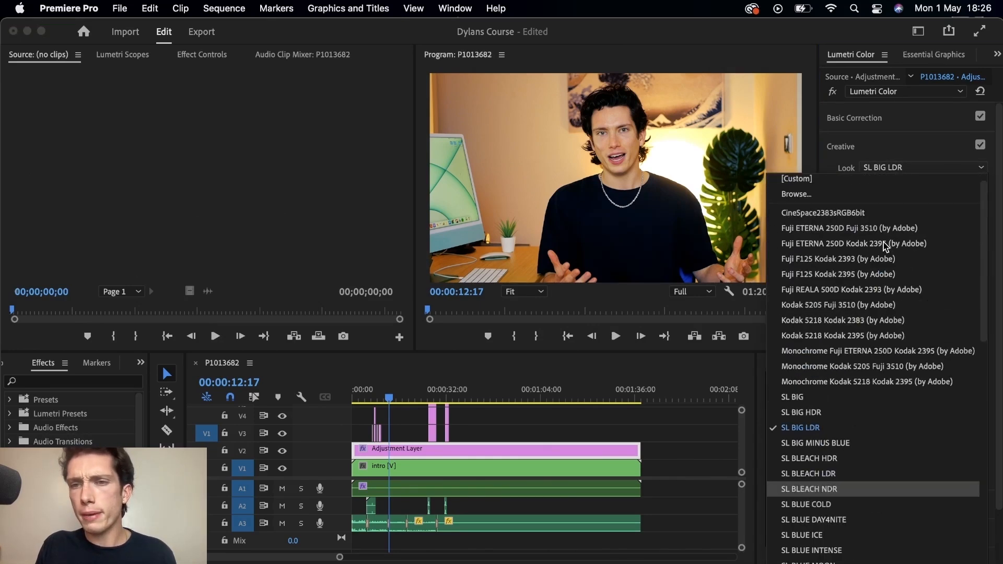
left_click(813, 396)
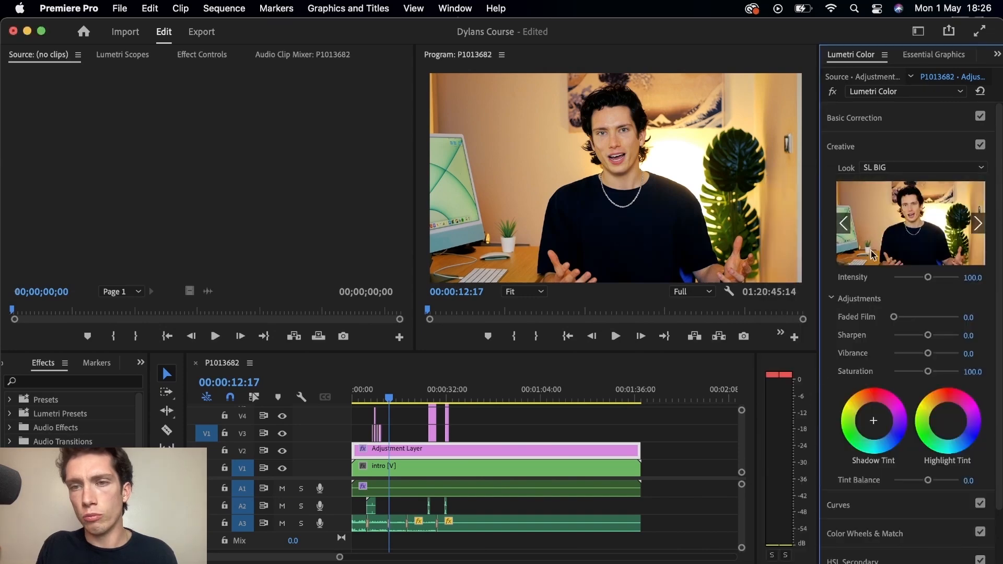
Step: Apply the SL BIG HDR look and lower its Intensity to about 31.9
left_click(886, 169)
left_click(841, 197)
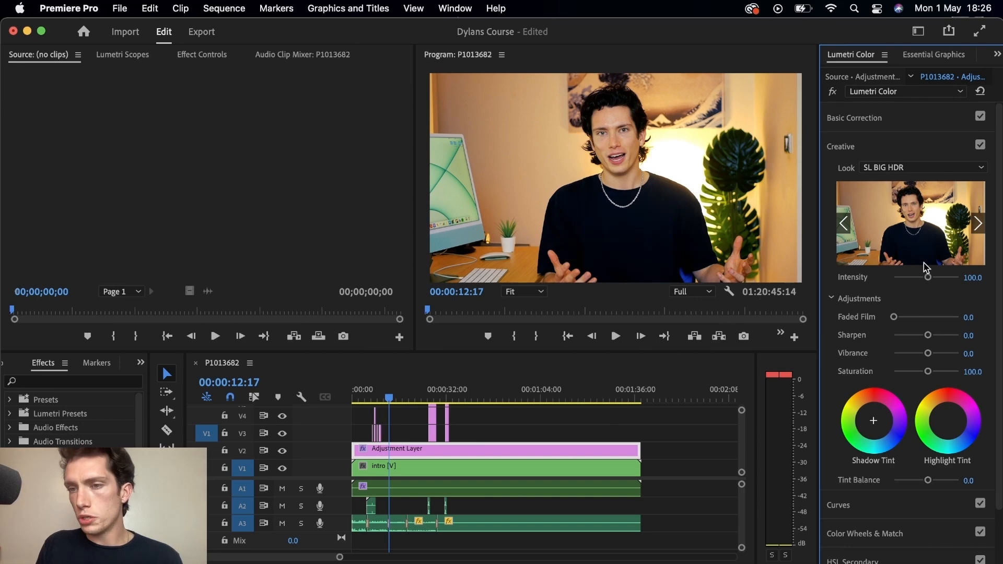
left_click_drag(928, 278, 907, 281)
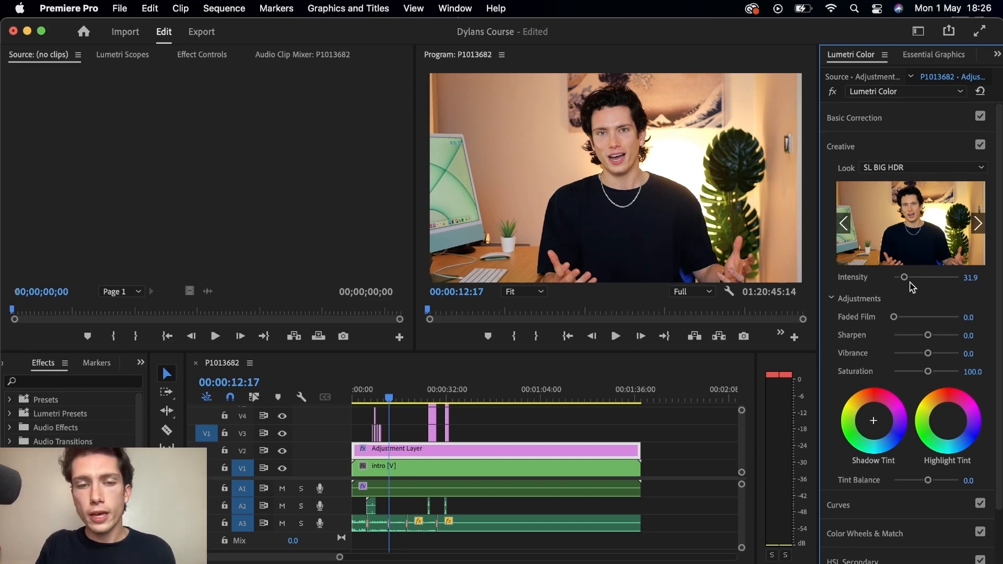
Step: Set Faded Film to about 5.3, Vibrance to about 2.1 and Saturation to 100 in the Creative adjustments
left_click(283, 451)
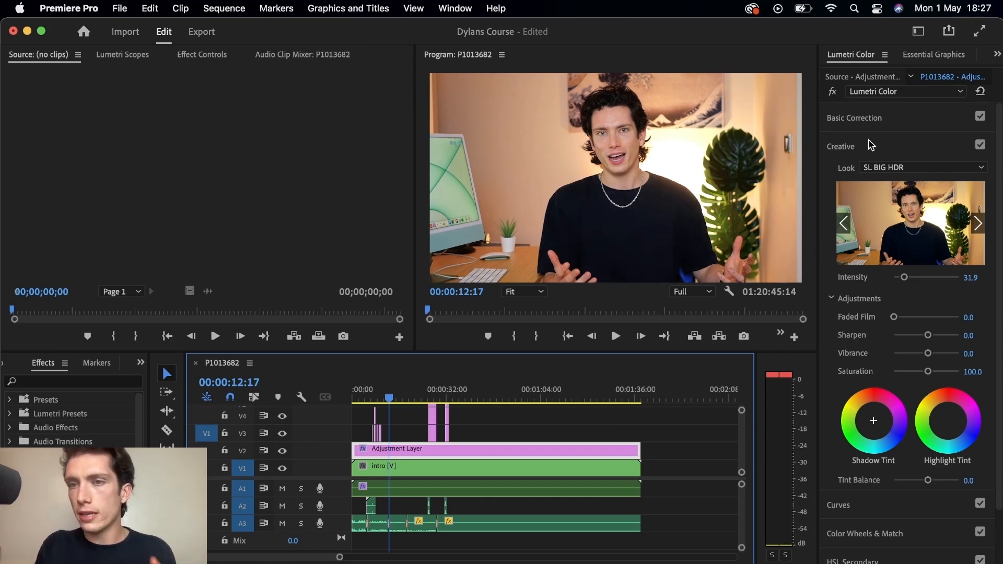
mouse_move(896, 320)
left_mouse_down()
mouse_move(914, 317)
mouse_move(895, 313)
left_mouse_up()
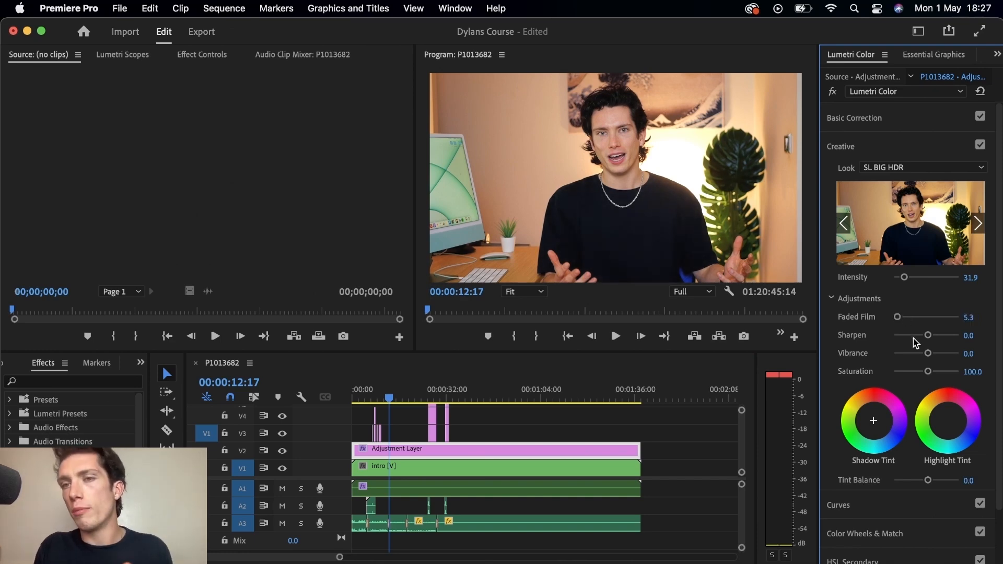
left_click_drag(928, 353, 934, 372)
double_click(946, 371)
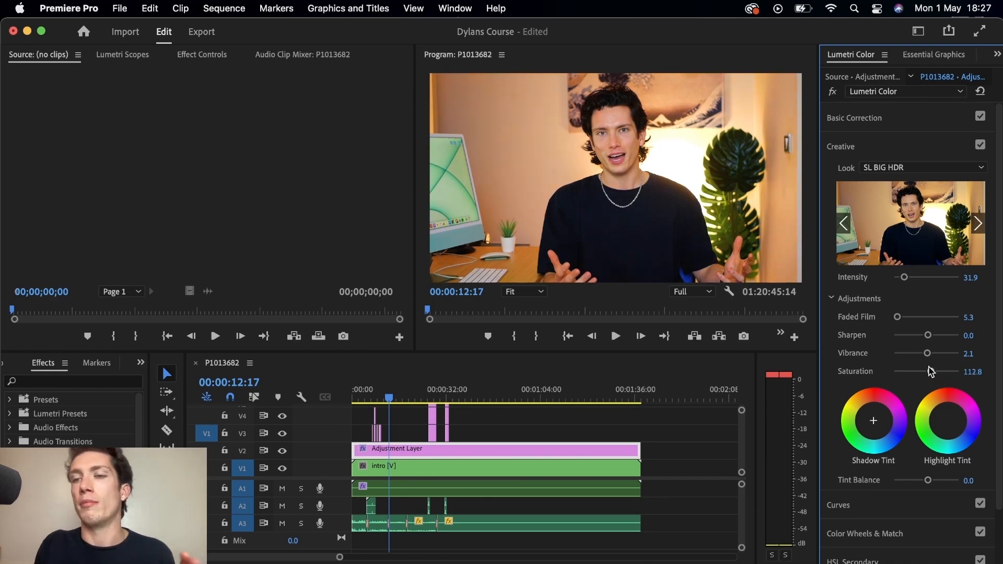
left_click(971, 372)
type("100")
key("Return")
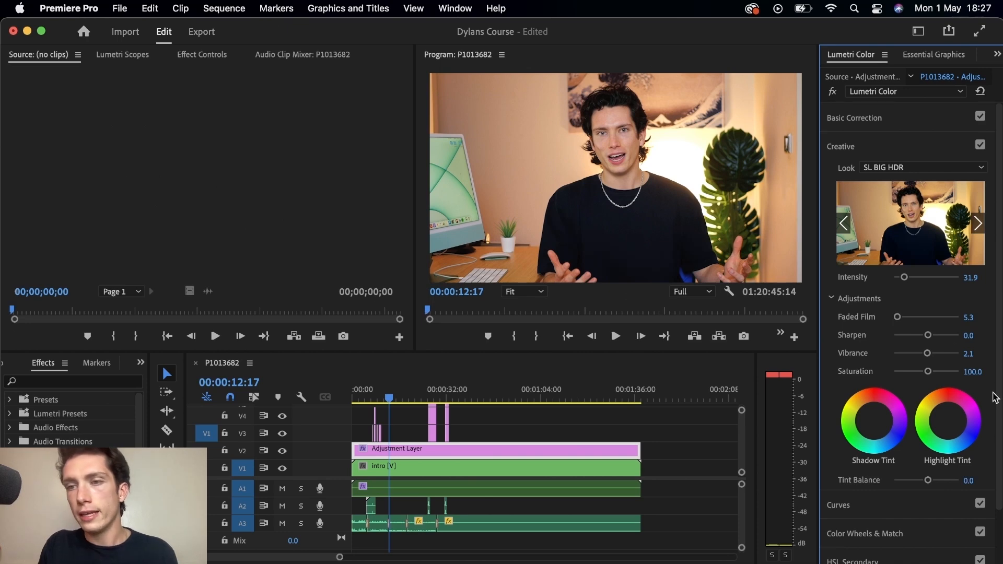
Step: In Basic Correction, set Exposure to about 0.2, Shadows about 17.0, Whites about 6.4 and Blacks about 2.1
left_click(878, 120)
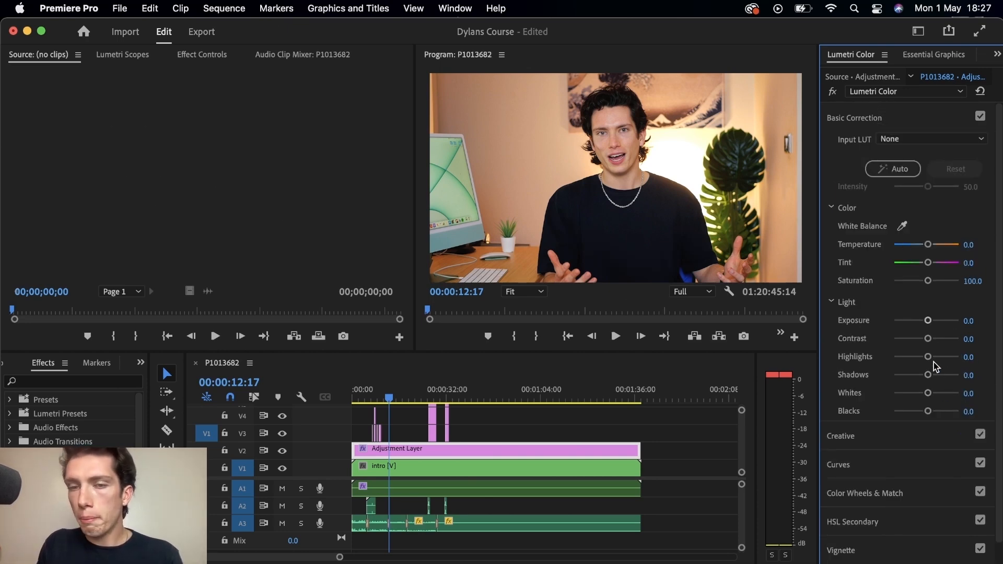
left_click_drag(928, 321, 930, 322)
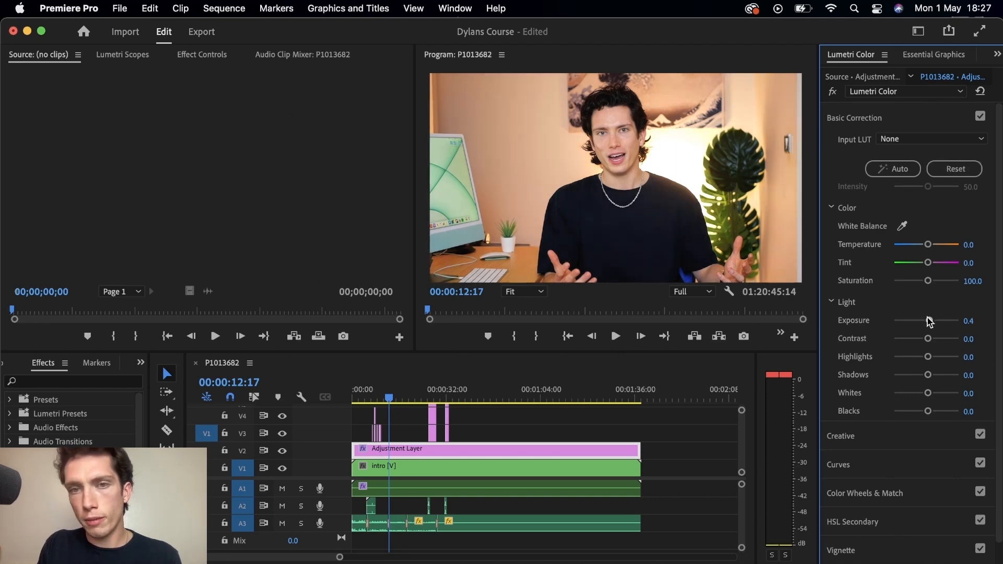
left_click_drag(930, 321, 928, 321)
left_click_drag(928, 375, 931, 376)
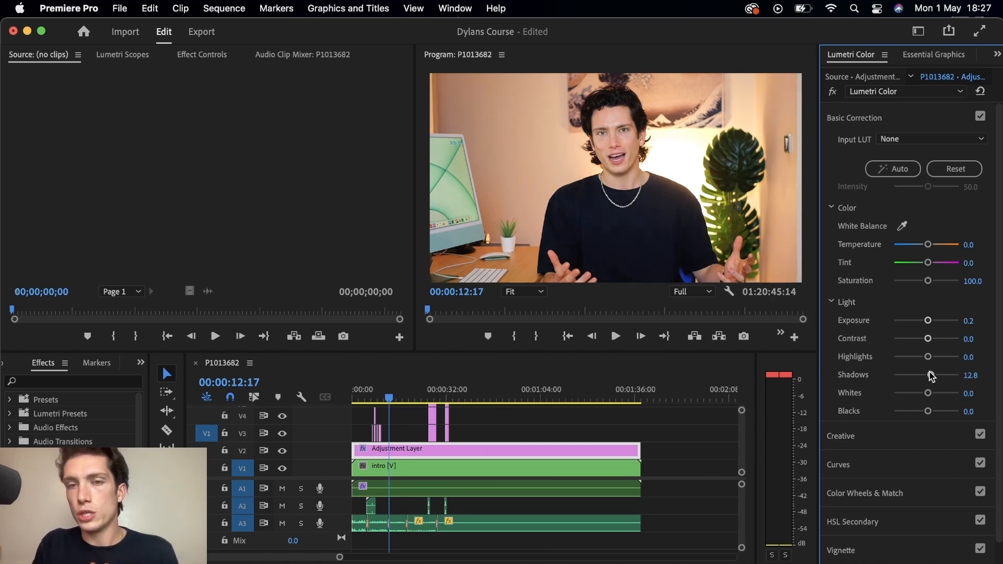
left_click_drag(932, 376, 933, 377)
mouse_move(928, 411)
left_mouse_down()
mouse_move(923, 393)
mouse_move(910, 392)
mouse_move(929, 392)
left_mouse_up()
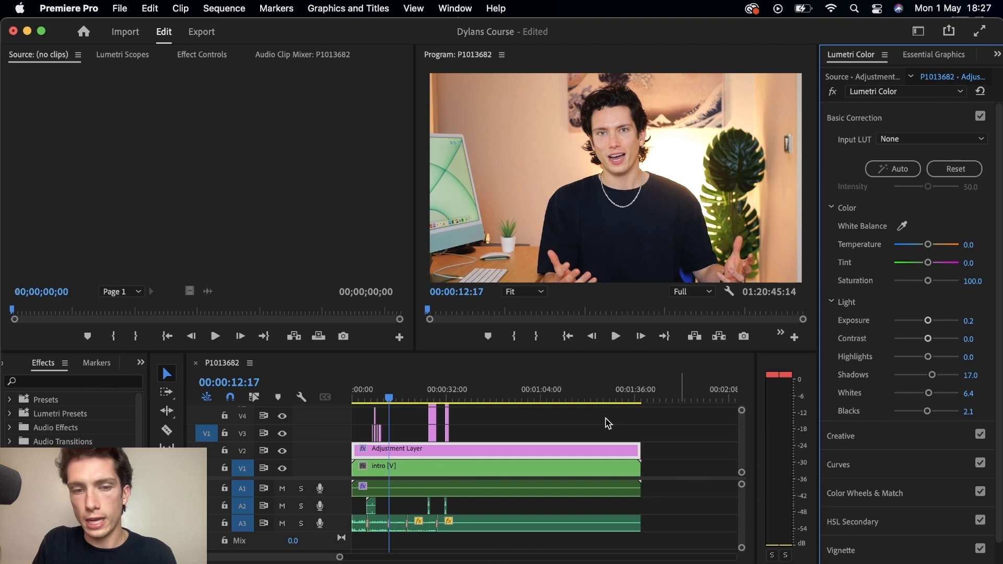
Step: Compare the grade by toggling the adjustment layer track output on and off
left_click(282, 450)
left_click(282, 451)
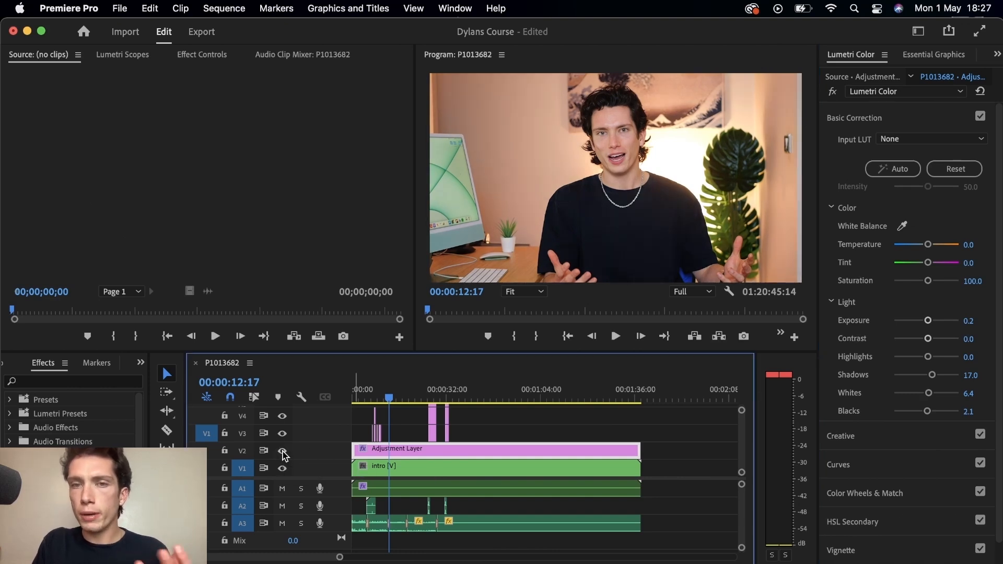
left_click(282, 451)
left_click(282, 451)
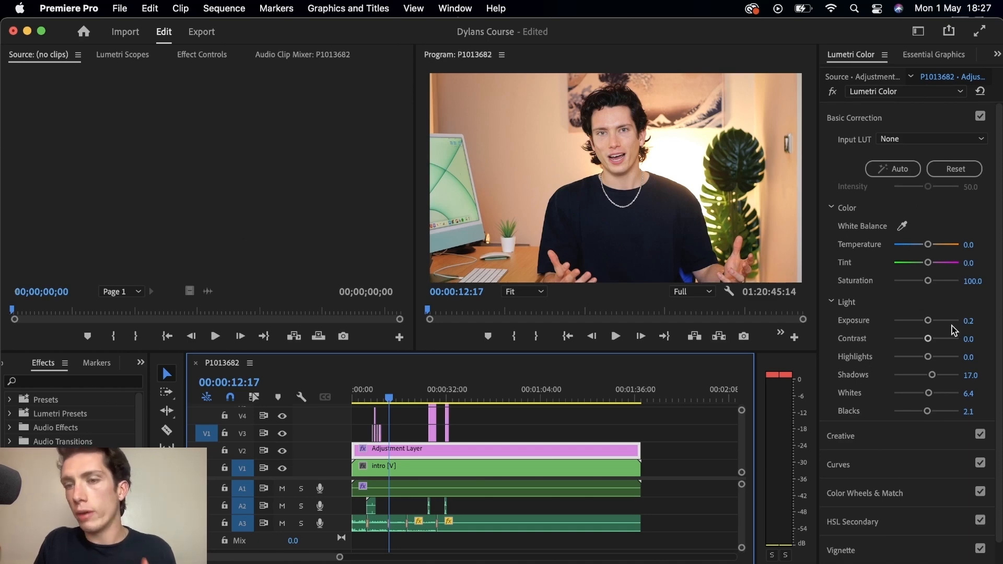
Step: Collapse Basic Correction and Creative, and open the Curves section of Lumetri Color
left_click(888, 433)
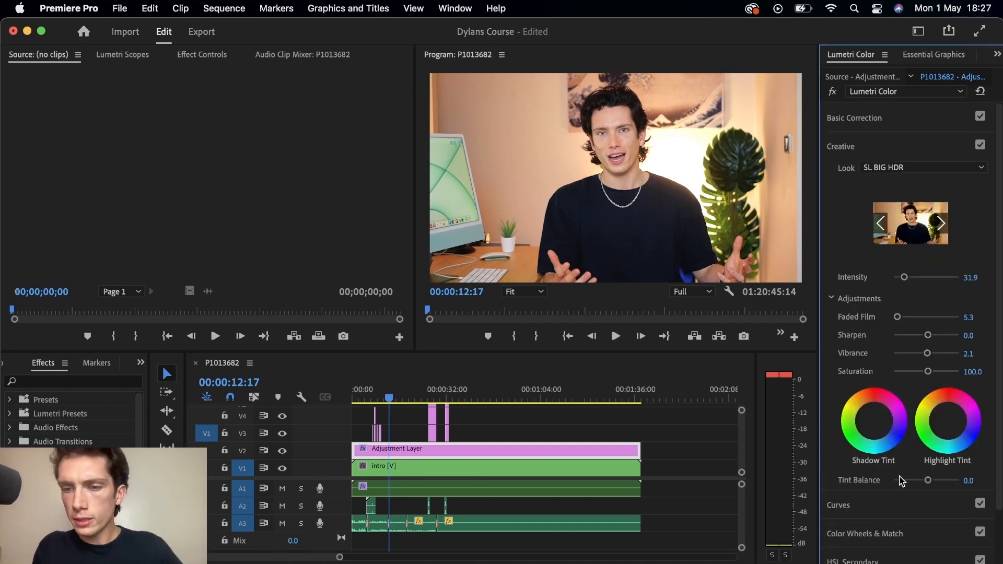
left_click(882, 502)
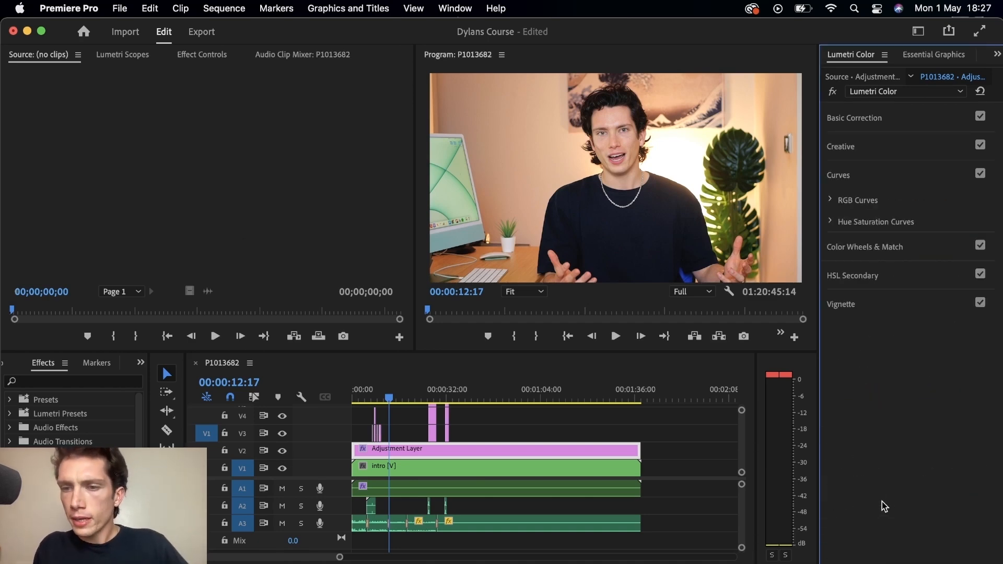
Step: Expand RGB Curves and add a control point at the middle of the master curve
left_click(832, 200)
mouse_move(910, 335)
left_mouse_down()
mouse_move(893, 313)
mouse_move(911, 346)
mouse_move(905, 337)
mouse_move(899, 346)
left_mouse_up()
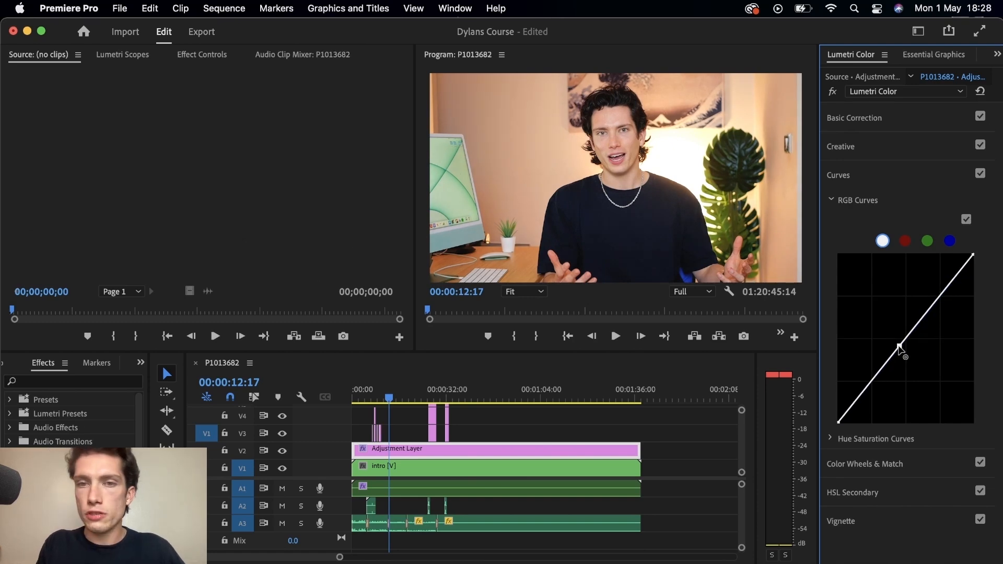
Step: Toggle the adjustment layer track's output off and back on to compare the graded look
left_click(283, 451)
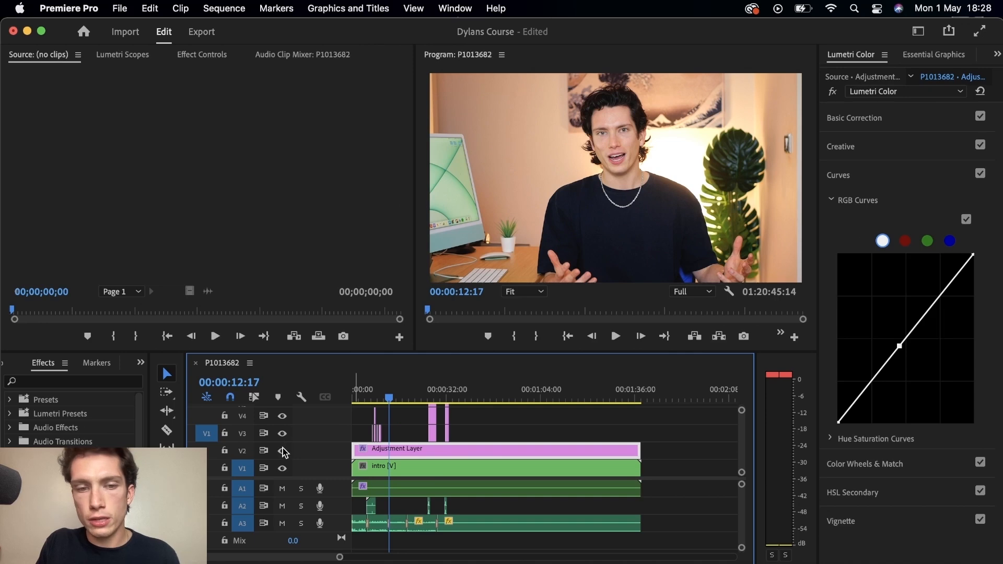
left_click(283, 451)
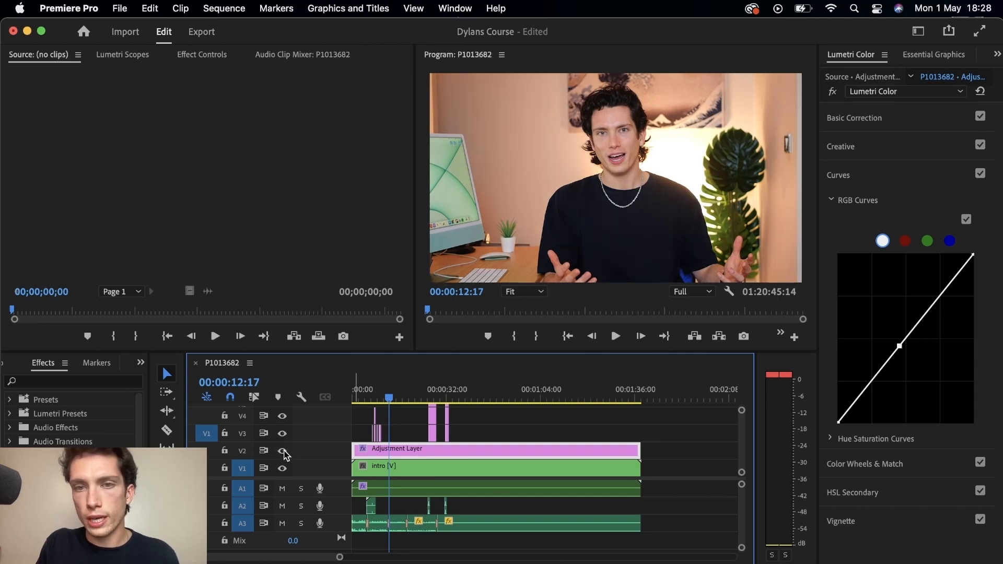
Step: Open Color Wheels & Match, lower the Shadows wheel brightness slider slightly, and undo that adjustment
left_click(850, 463)
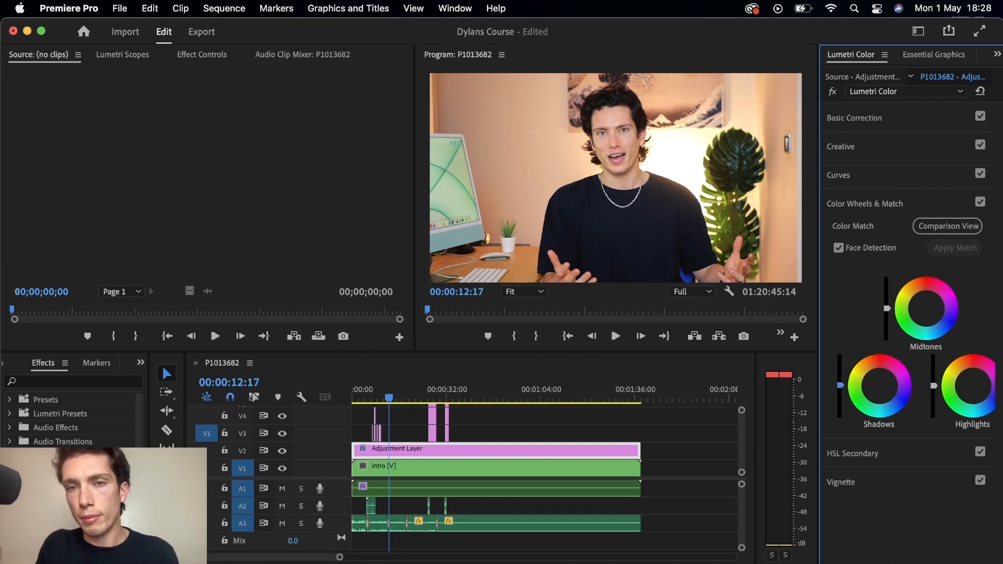
mouse_move(840, 384)
left_mouse_down()
mouse_move(840, 375)
mouse_move(840, 390)
left_mouse_up()
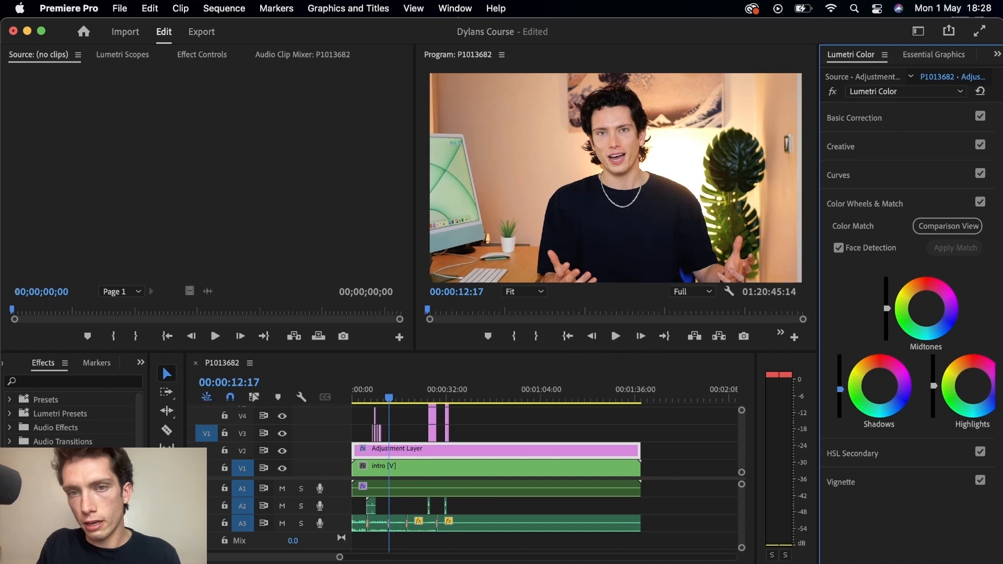
left_click(142, 7)
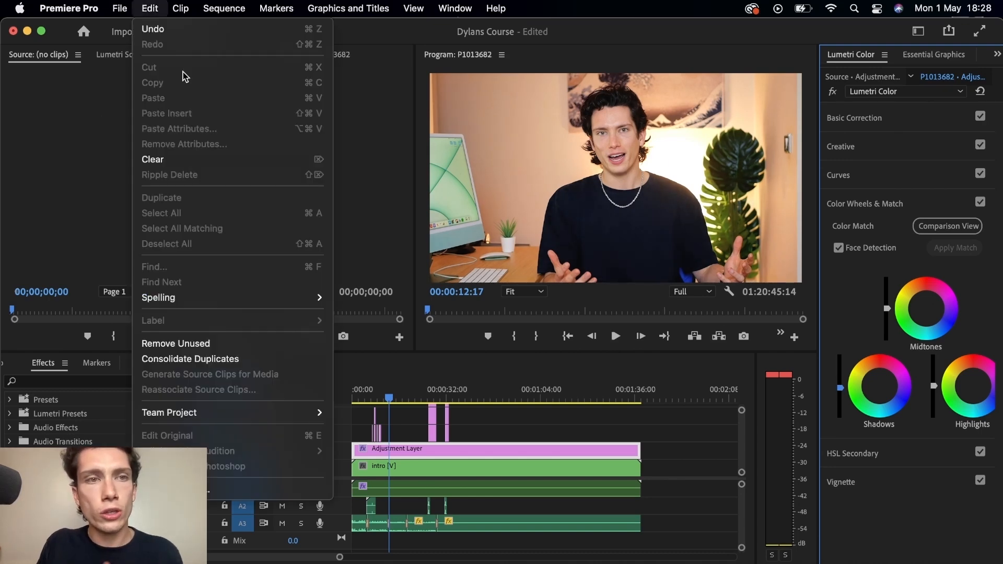
left_click(152, 33)
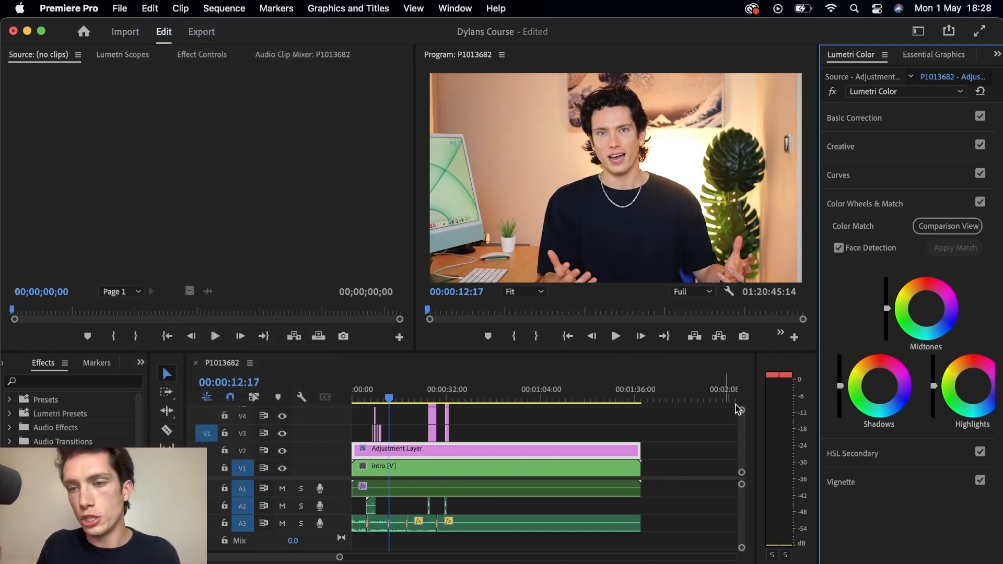
Step: Deselect the adjustment layer clip by clicking empty timeline space
left_click(730, 436)
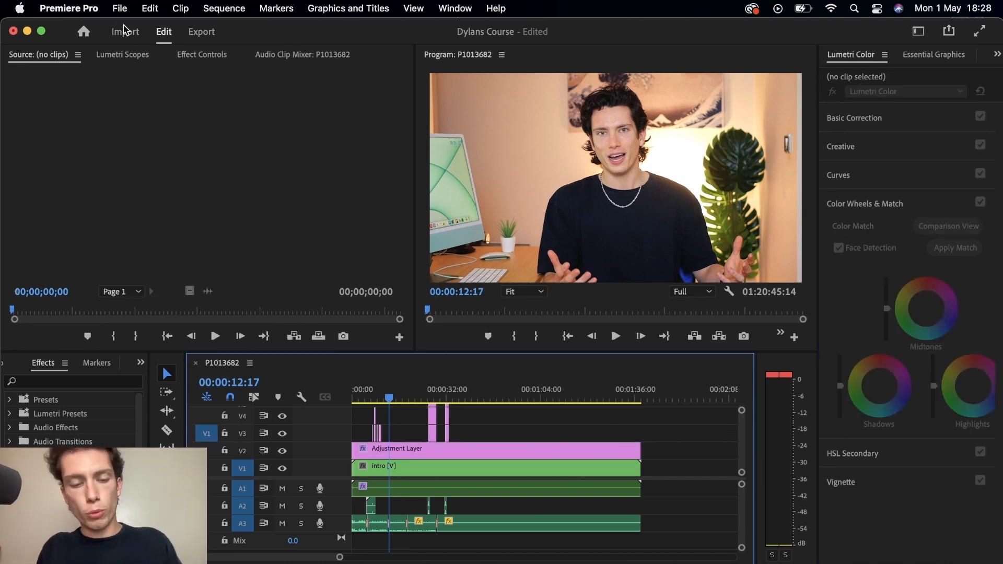
left_click(927, 374)
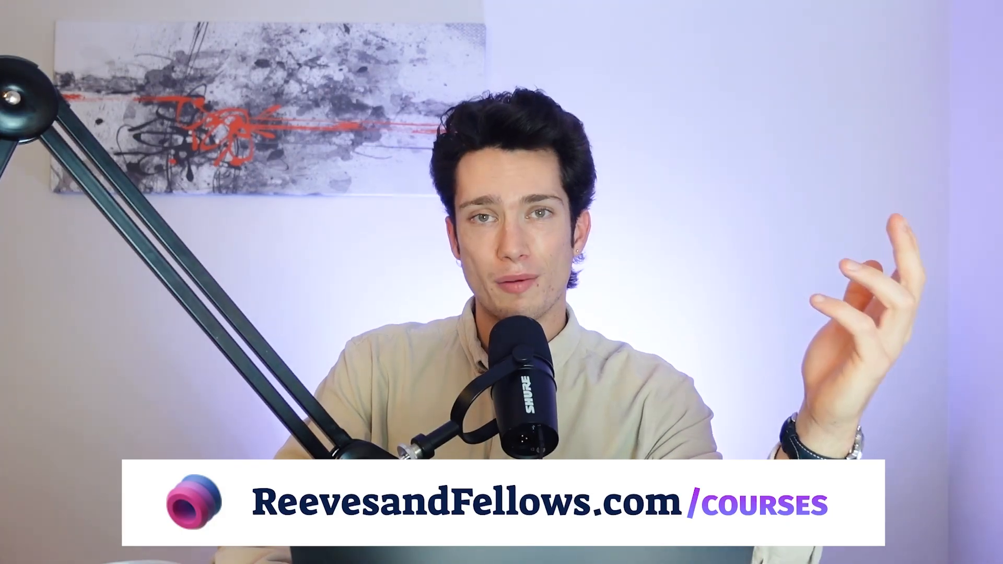